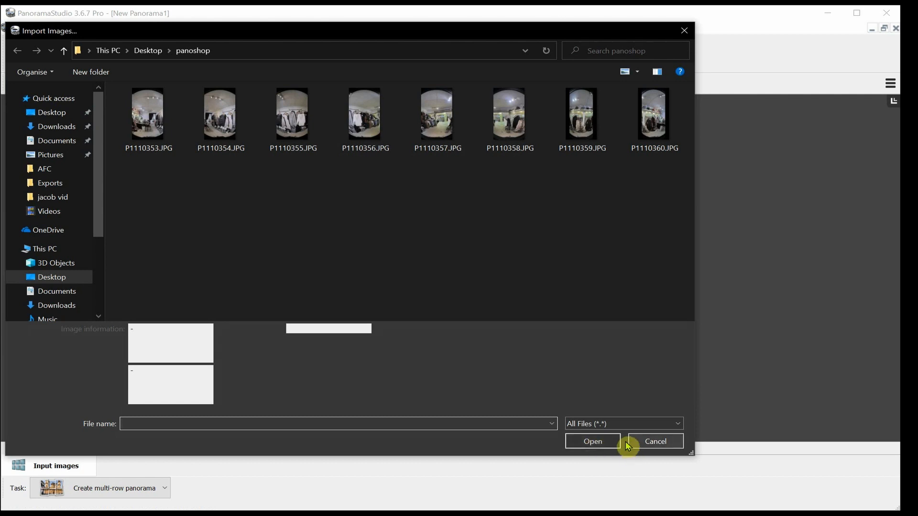
Step: Import the eight photos P1110353.JPG to P1110360.JPG from the panoshop folder and reduce the thumbnail size so all fit in view
left_click(137, 129)
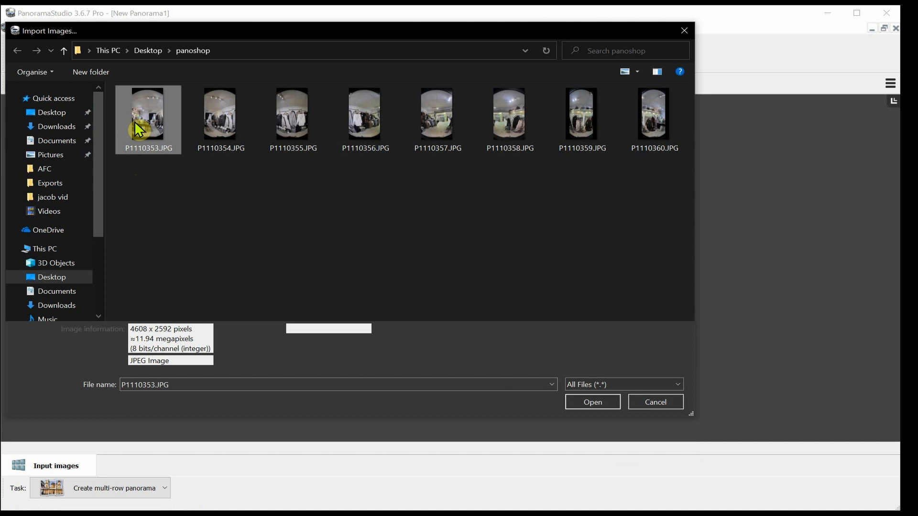
left_click(660, 132, "shift")
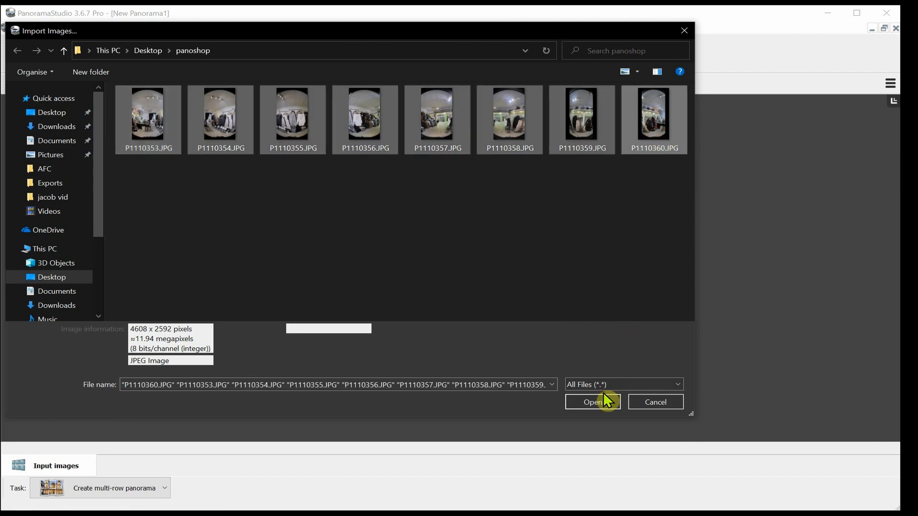
left_click(597, 406)
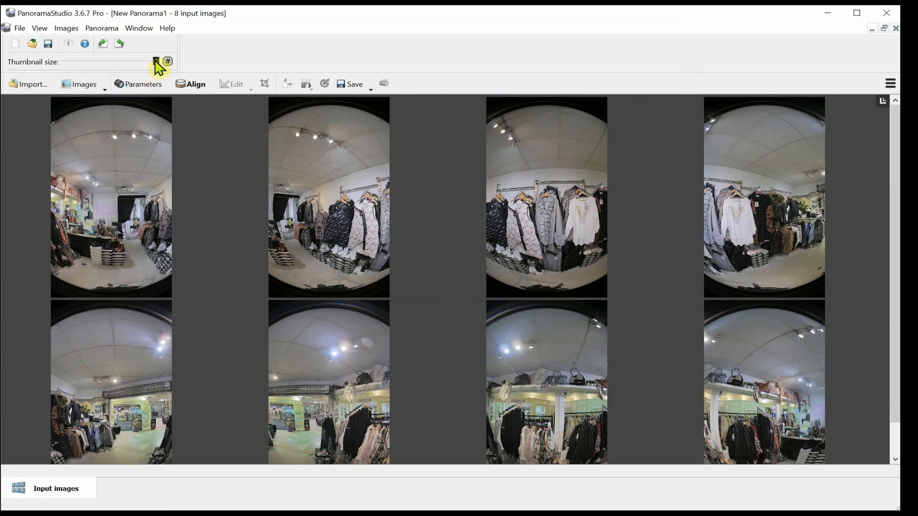
left_click_drag(154, 61, 140, 60)
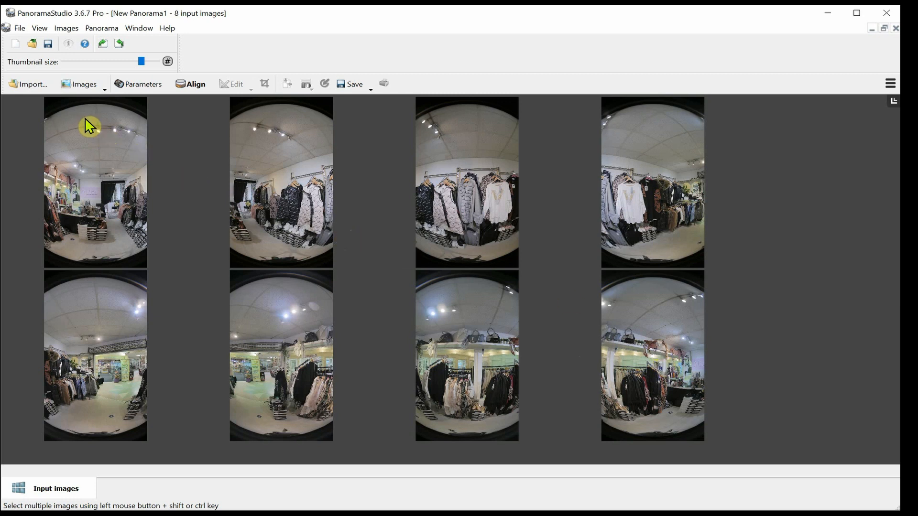
Step: Set the lens parameter to Circular fisheye and align the input images into a panorama
left_click(73, 86)
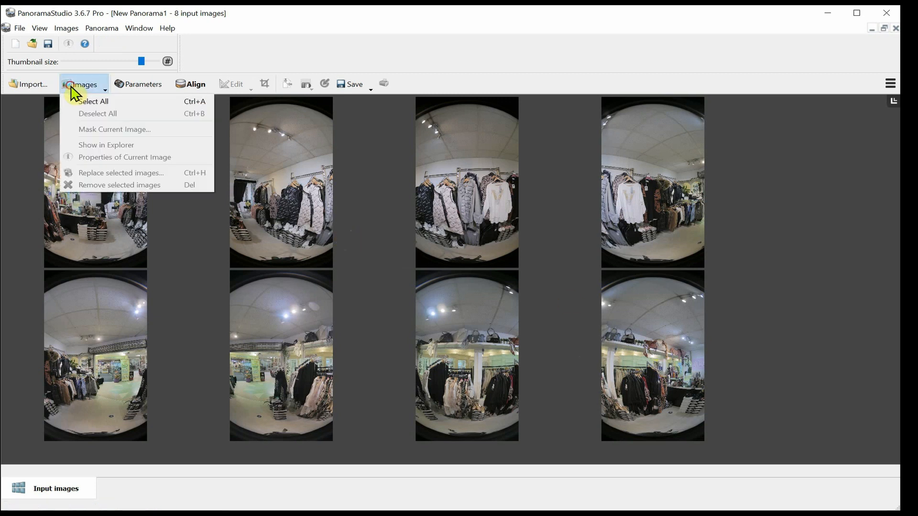
left_click(71, 85)
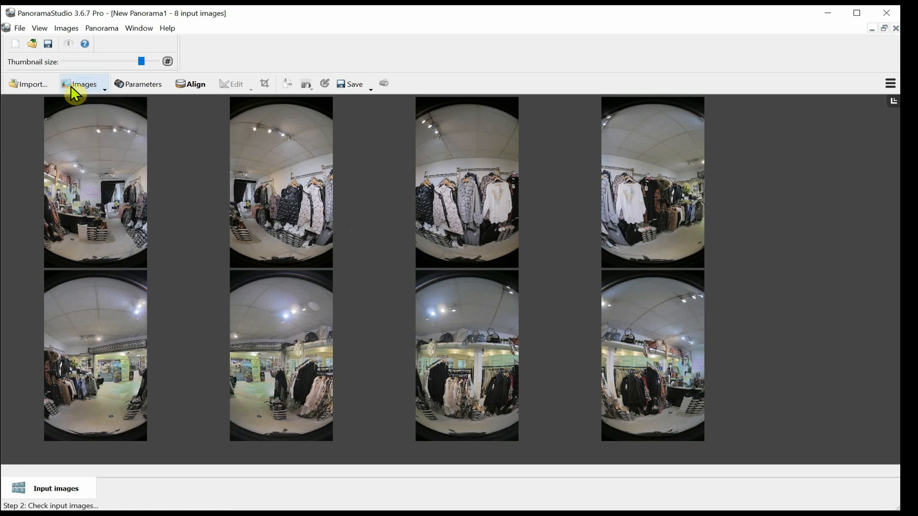
left_click(129, 86)
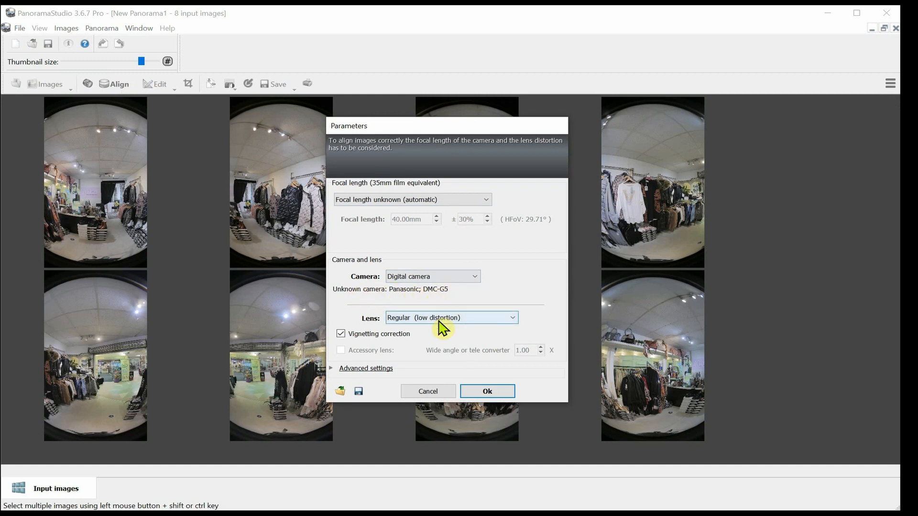
left_click(508, 314)
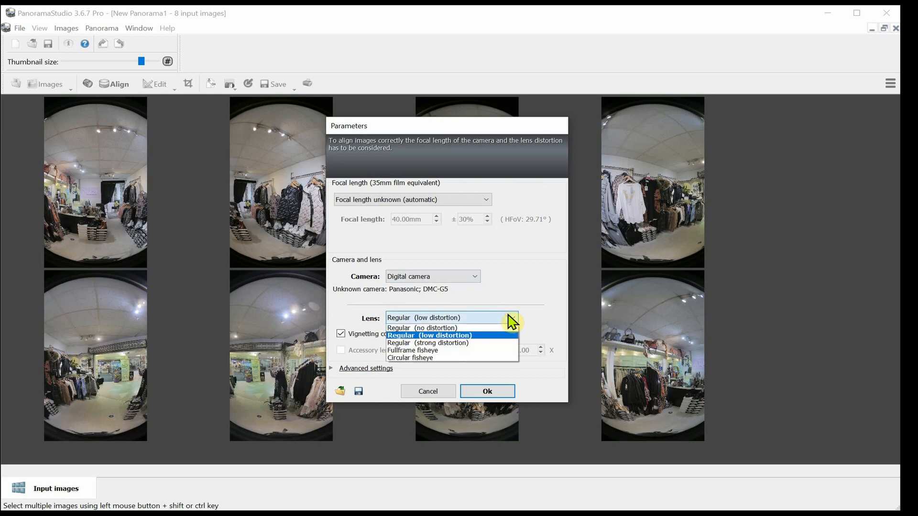
left_click(454, 358)
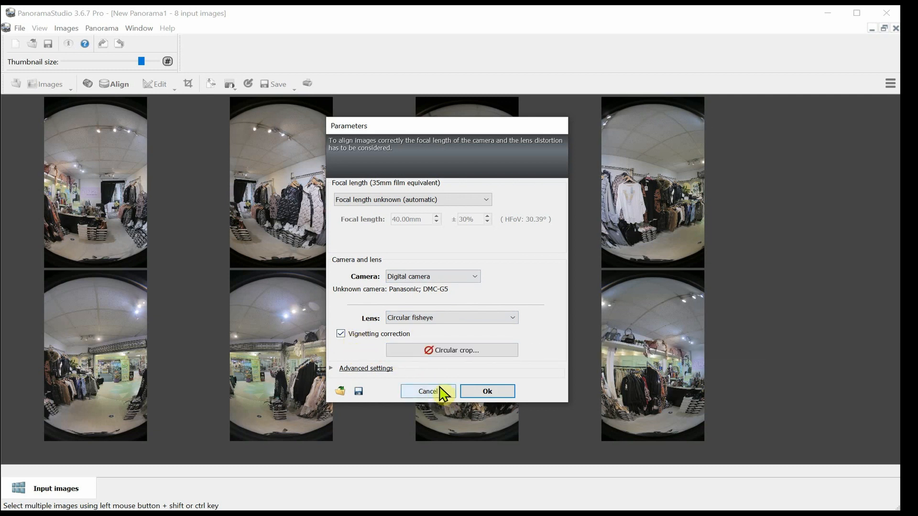
left_click(490, 393)
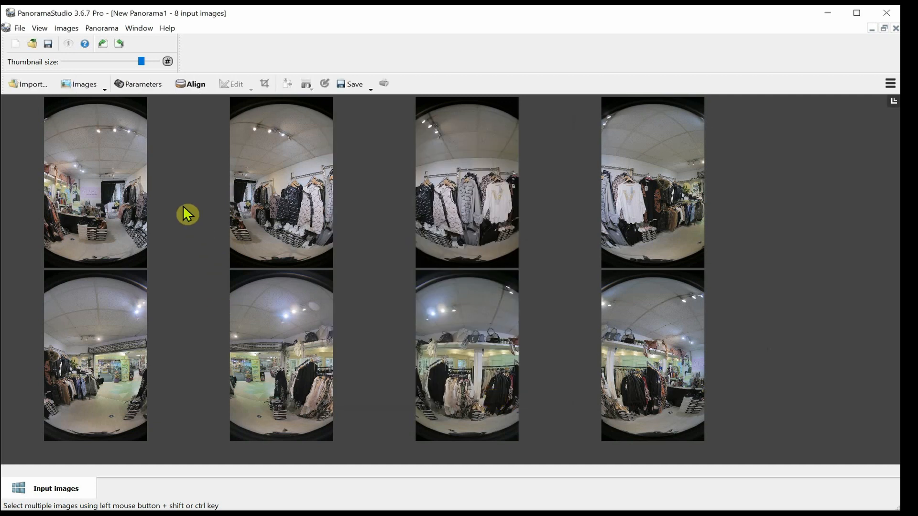
left_click(191, 85)
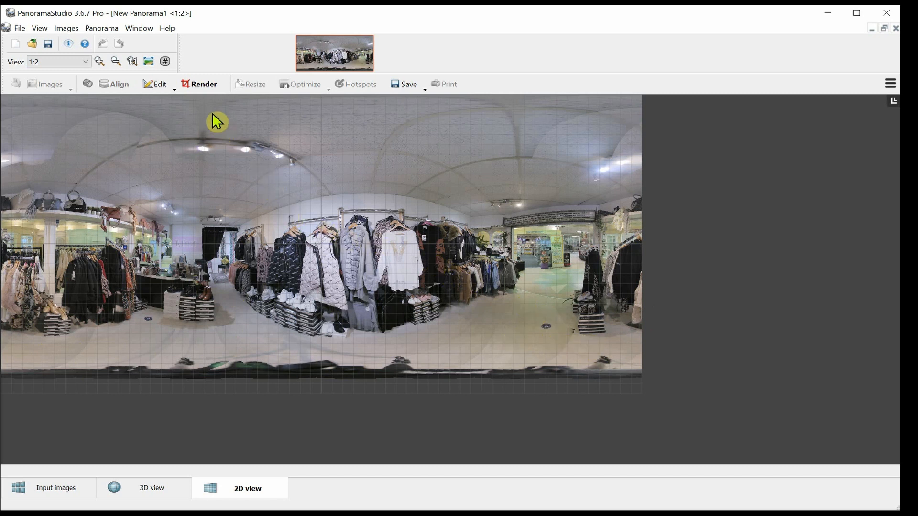
Step: Extend the crop region's lower edge to the full 360° x 180° field of view and render the panorama at 10538 x 5269 pixels
left_click(198, 86)
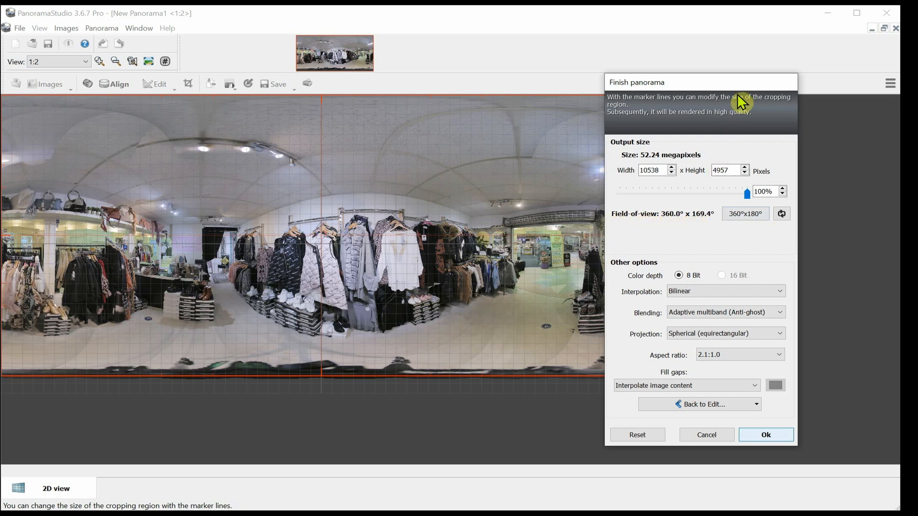
left_click_drag(719, 84, 800, 64)
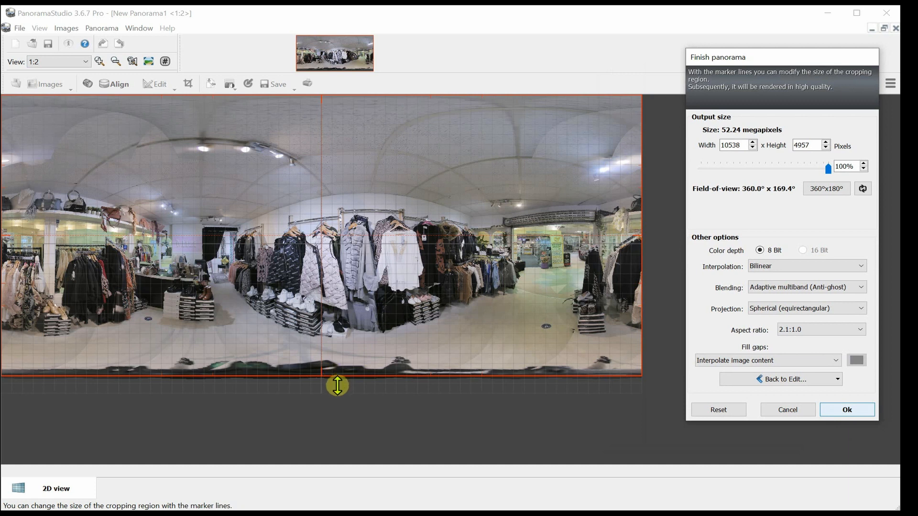
mouse_move(338, 386)
left_mouse_down()
mouse_move(328, 374)
mouse_move(335, 394)
left_mouse_up()
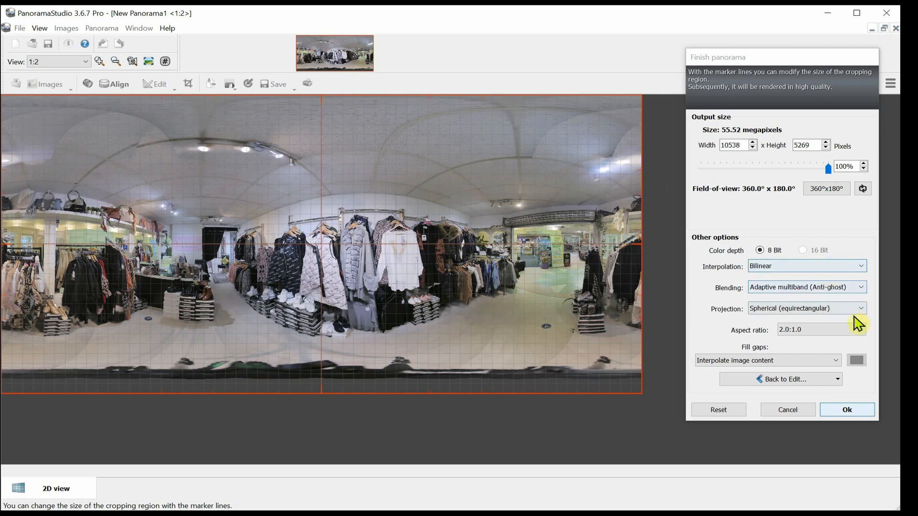
left_click(852, 411)
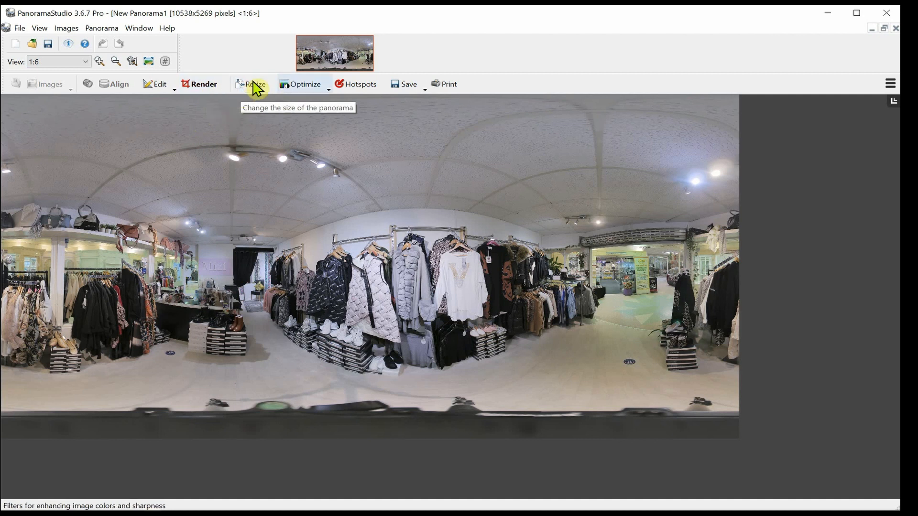
Step: Adjust the rendered panorama's brightness to 5 and contrast to 12
left_click(300, 85)
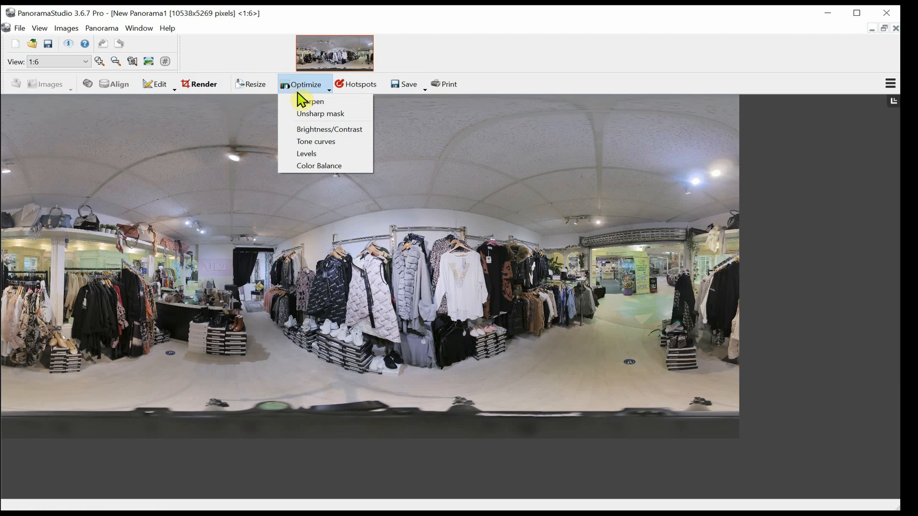
left_click(300, 131)
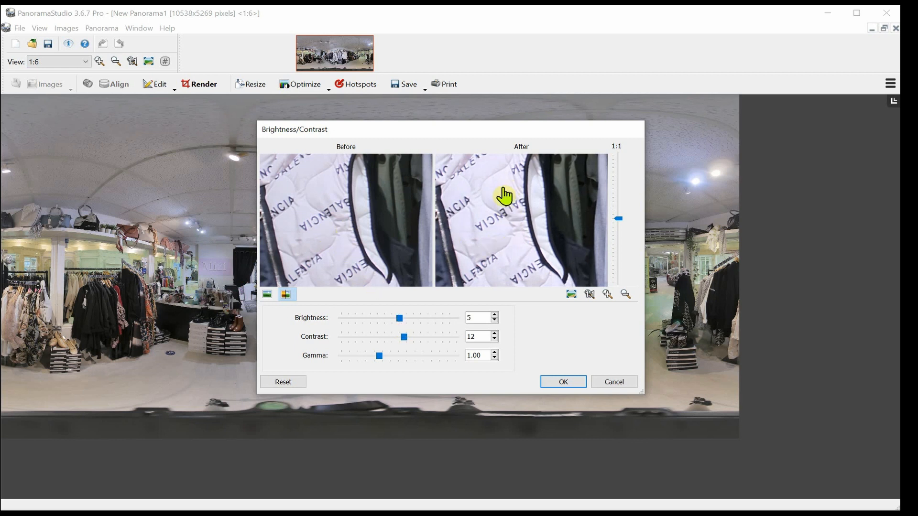
left_click(563, 385)
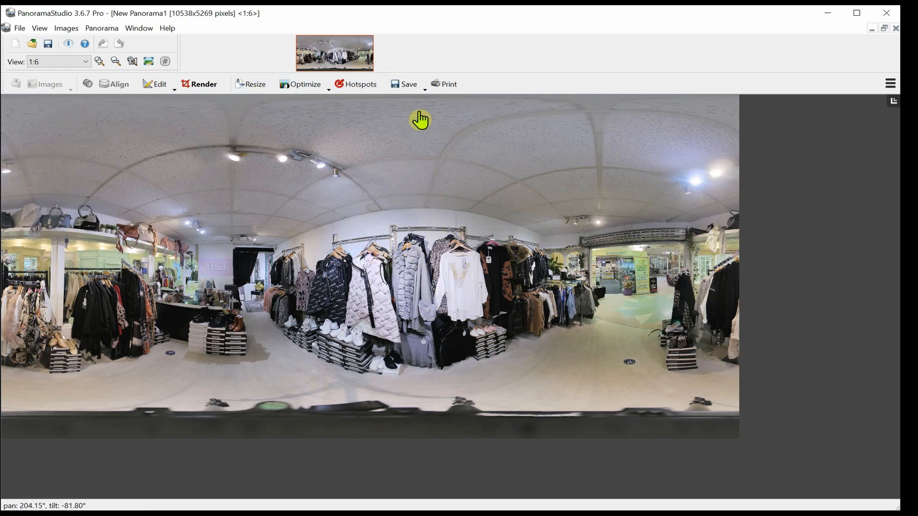
Step: Save the panorama as the JPEG image New Panorama1.jpg in the panoshop folder
left_click(407, 91)
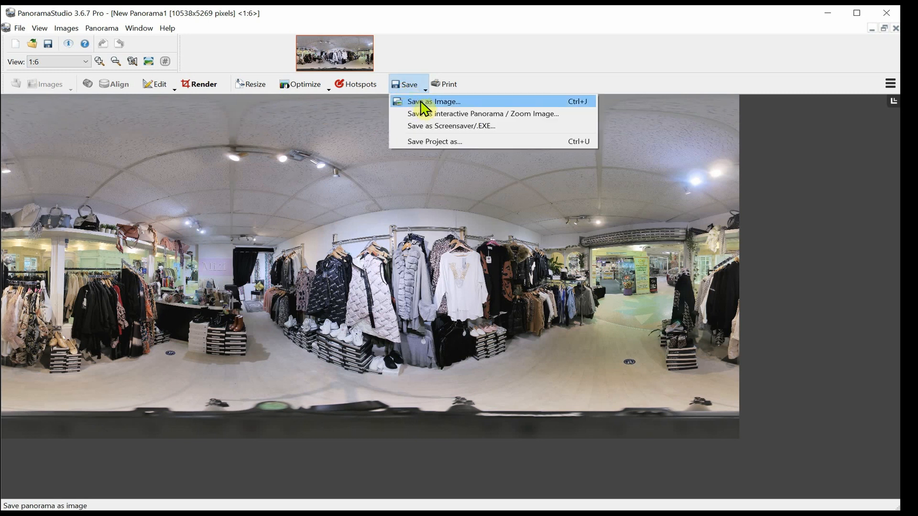
left_click(420, 102)
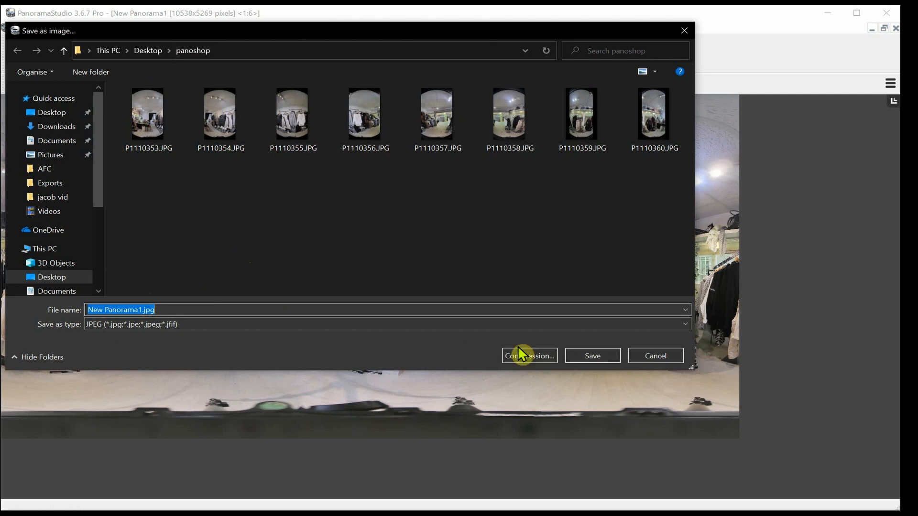
left_click(590, 357)
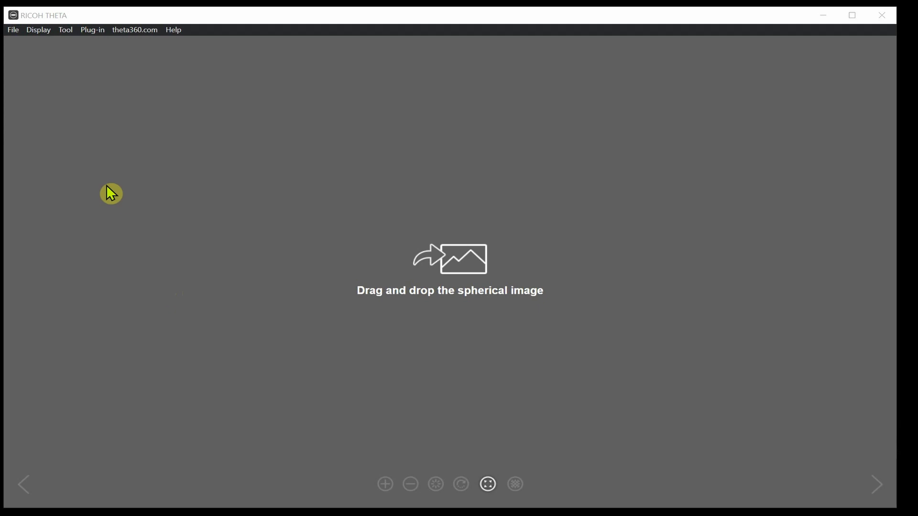
Step: Switch to RICOH THETA and open New Panorama1.jpg from the panoshop folder
left_click(14, 31)
left_click(21, 43)
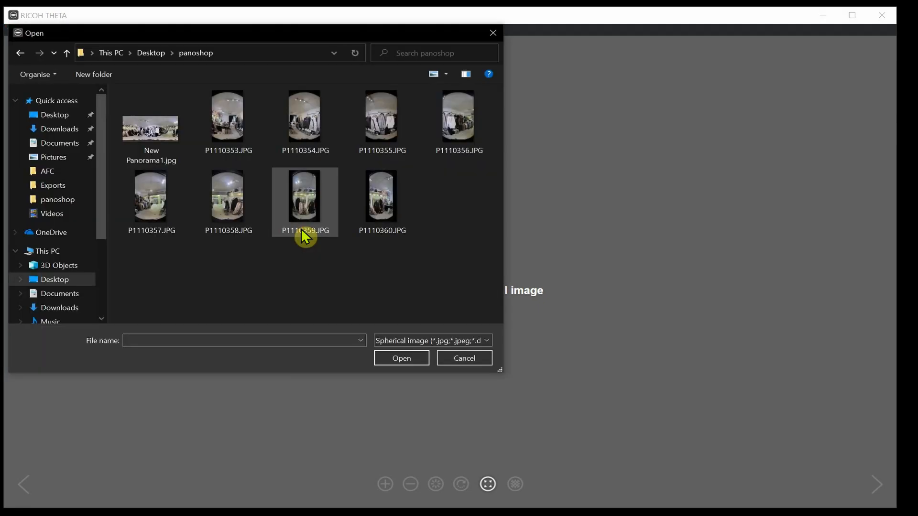
left_click(145, 130)
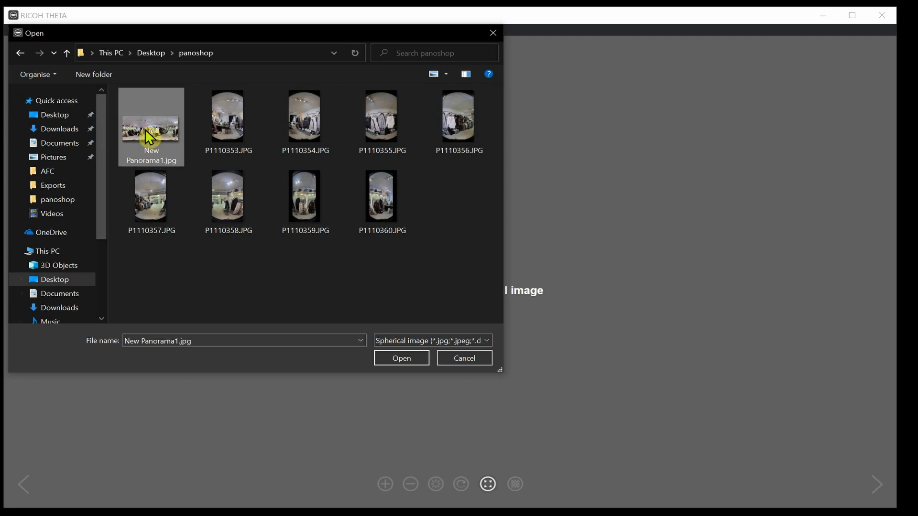
left_click(400, 359)
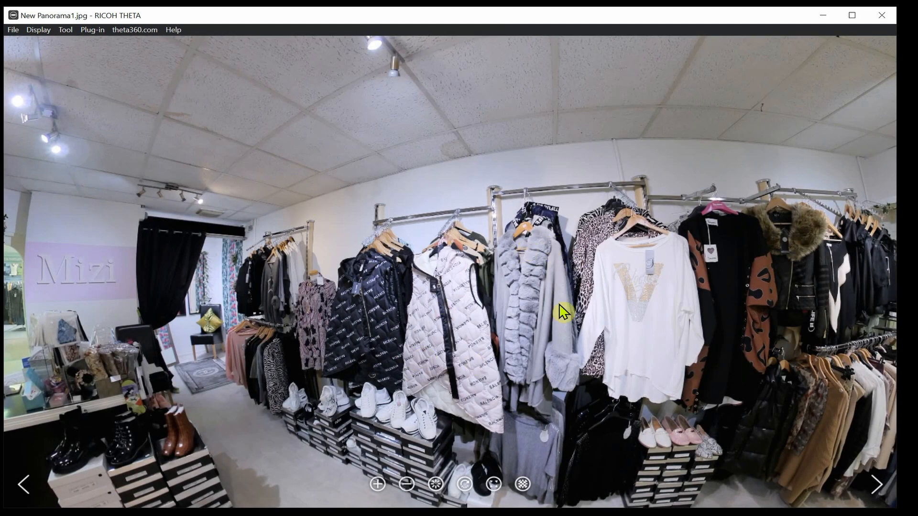
Step: Look around the shop horizontally in the spherical view, from the clothes wall past the entrance to the counter
left_click_drag(643, 321, 537, 312)
left_click_drag(646, 334, 429, 339)
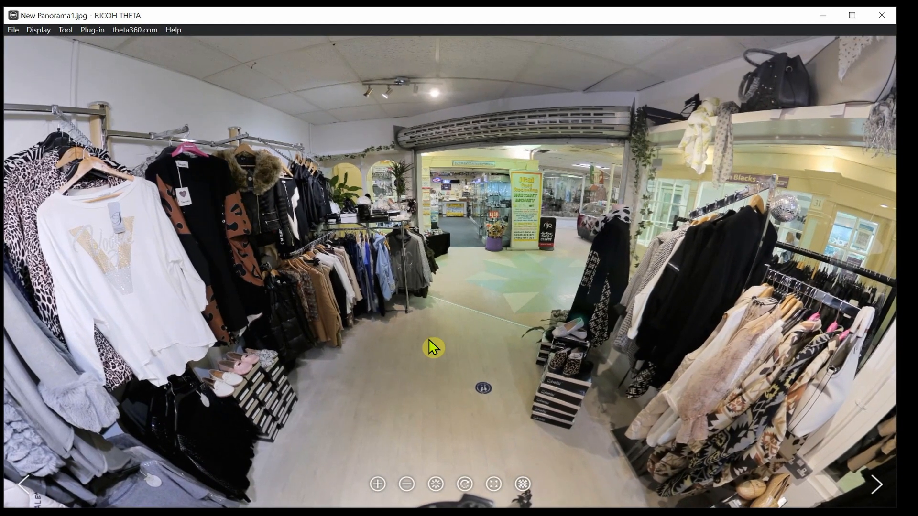
left_click_drag(447, 308, 398, 302)
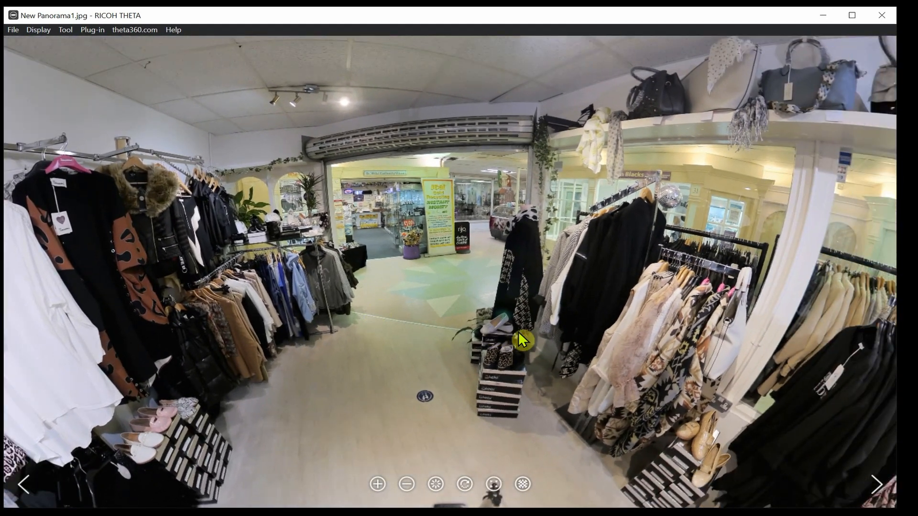
left_click_drag(522, 338, 437, 334)
left_click_drag(521, 332, 482, 325)
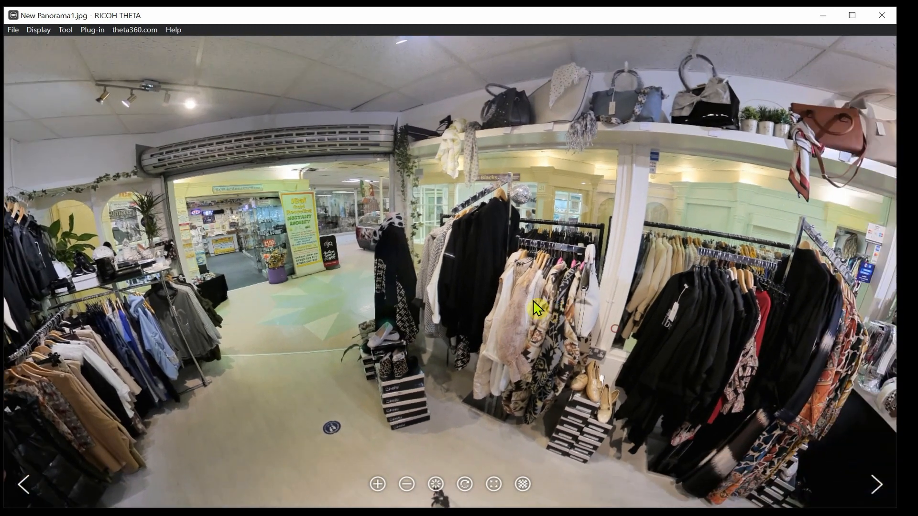
left_click_drag(573, 308, 489, 308)
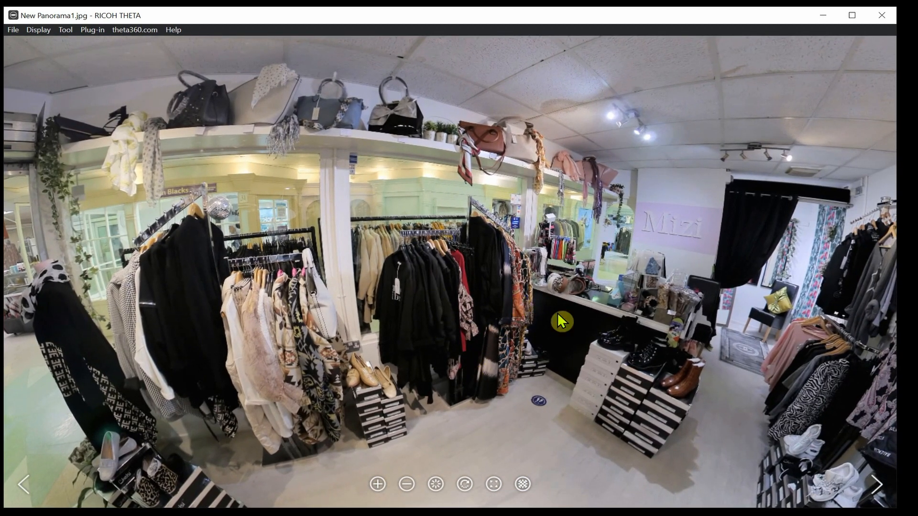
Step: Examine the ceiling of the spherical panorama and return to the eye-level view of the clothes racks
left_click_drag(501, 166, 438, 354)
left_click_drag(515, 289, 428, 360)
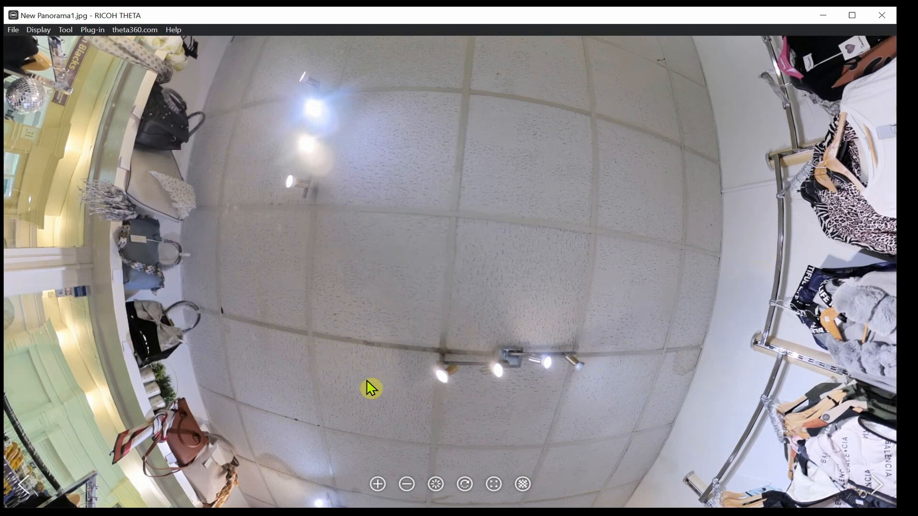
left_click_drag(371, 387, 457, 160)
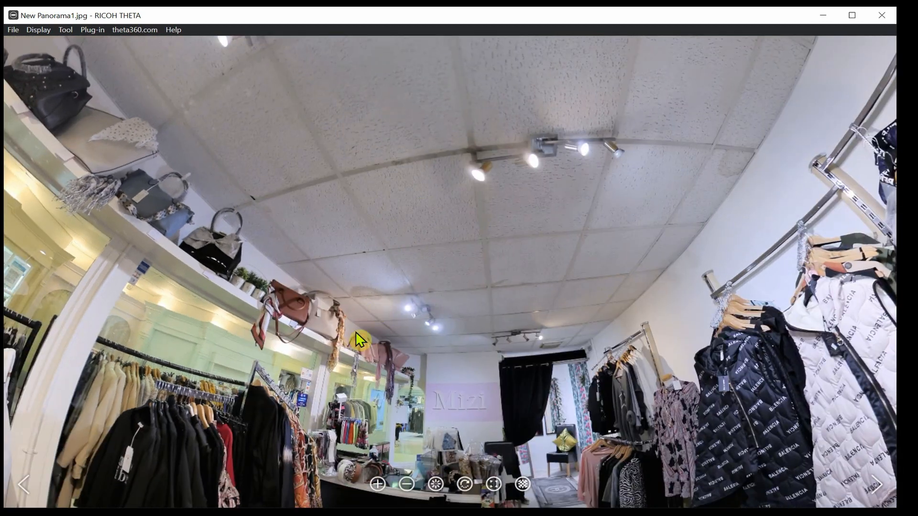
left_click_drag(355, 331, 408, 255)
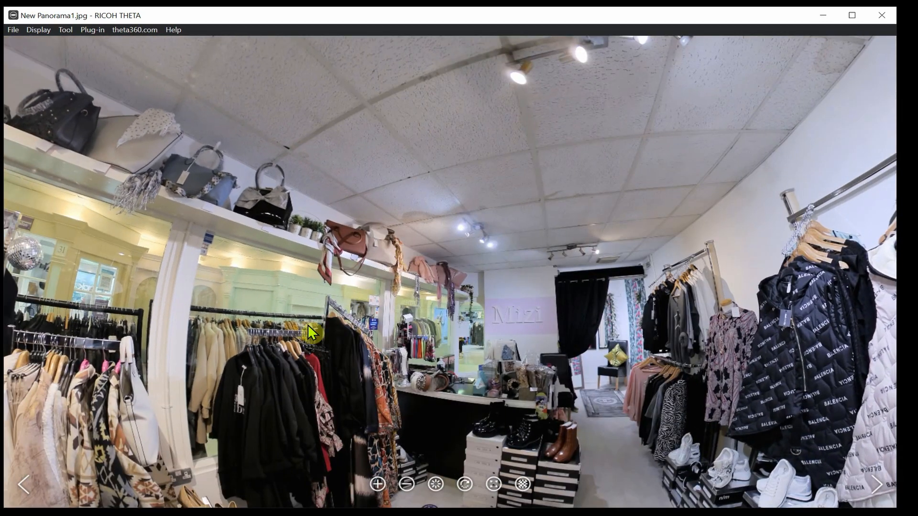
left_click_drag(314, 364, 364, 274)
left_click_drag(316, 367, 373, 290)
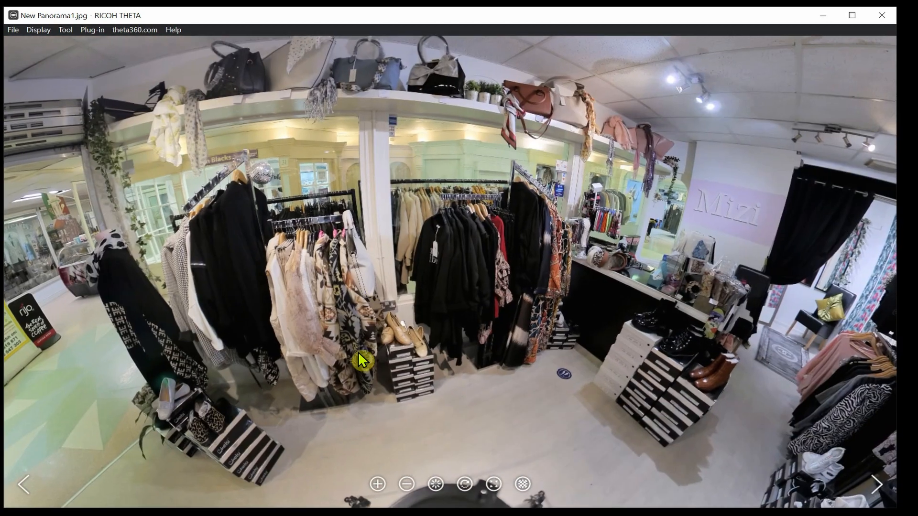
Step: Inspect the floor around the tripod and zoom out until the panorama appears as a complete sphere
left_click_drag(362, 359, 402, 191)
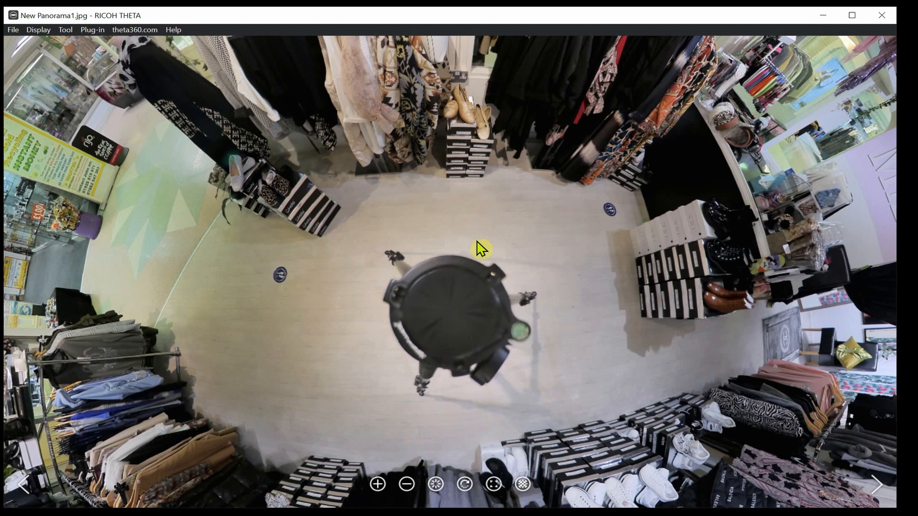
scroll(483, 249, "up", 1)
scroll(485, 248, "down", 5)
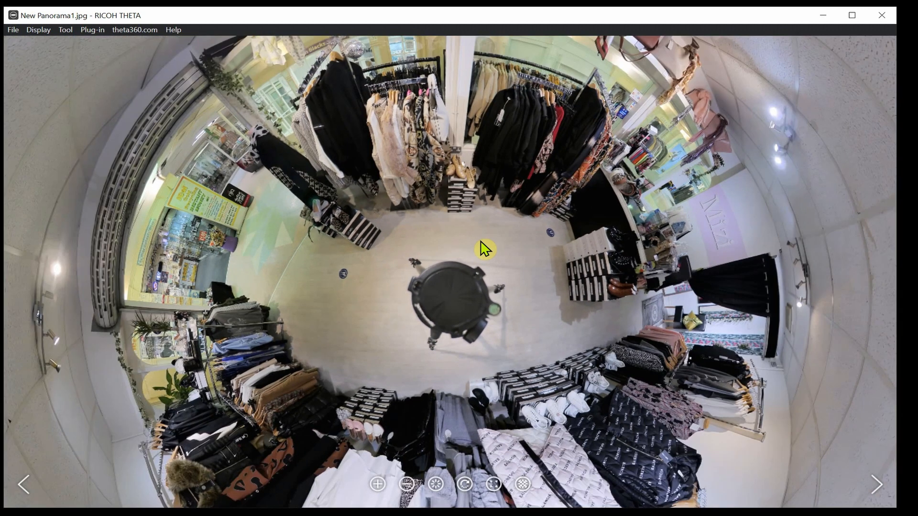
scroll(486, 249, "down", 3)
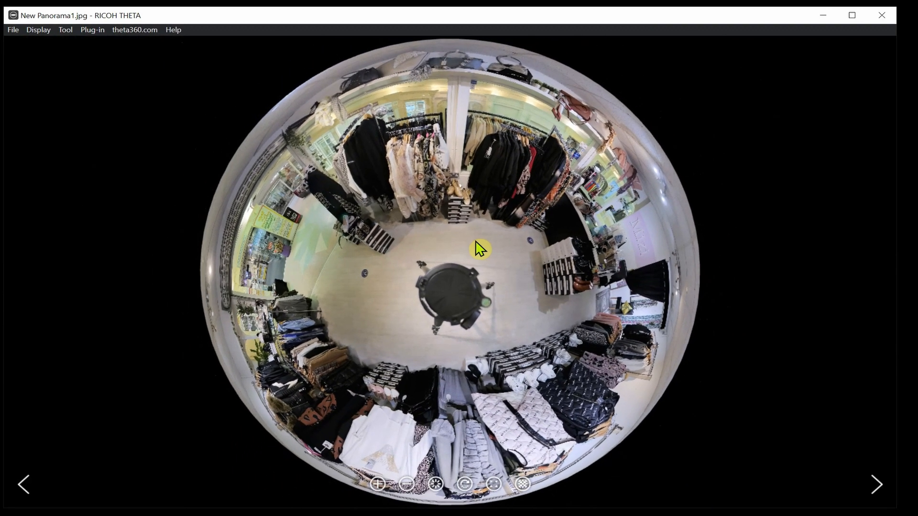
Step: Rotate the complete sphere towards the shop entrance and enlarge the floor area in front of the tripod
left_click_drag(381, 312, 575, 226)
left_click_drag(510, 273, 526, 263)
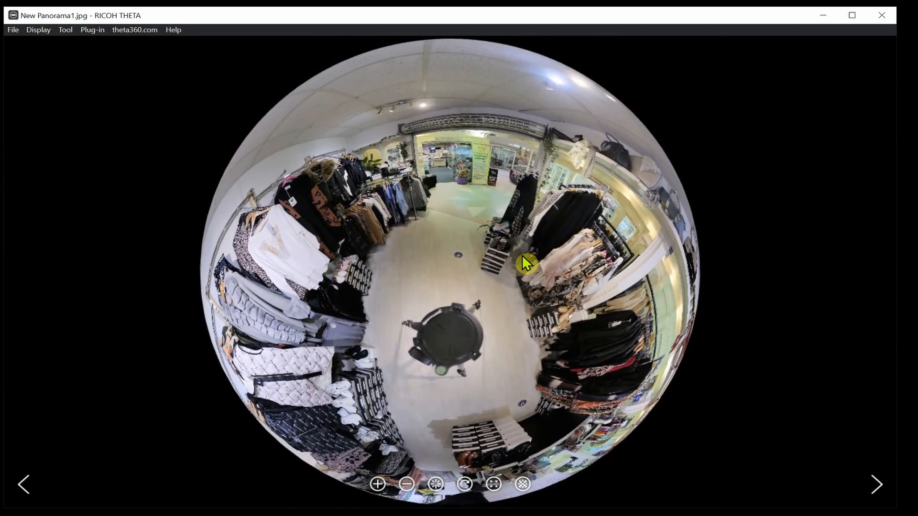
scroll(526, 263, "up", 3)
scroll(522, 254, "up", 5)
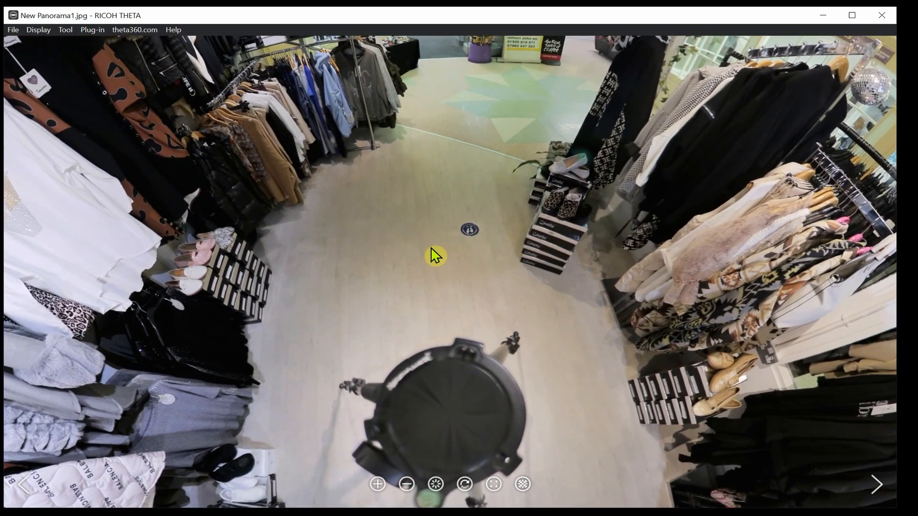
Step: Examine the floor all around the tripod, turning from the entrance past the shoe boxes to the counter
left_click_drag(431, 247, 484, 275)
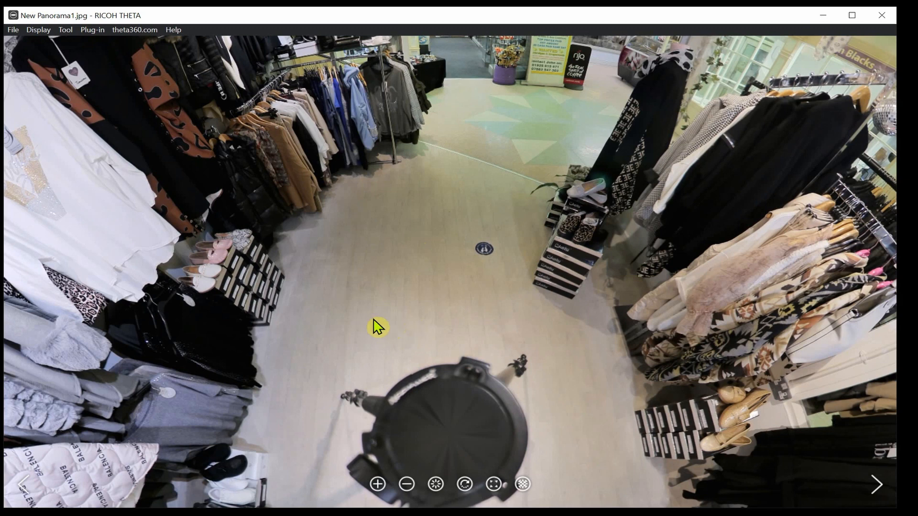
left_click_drag(378, 328, 492, 309)
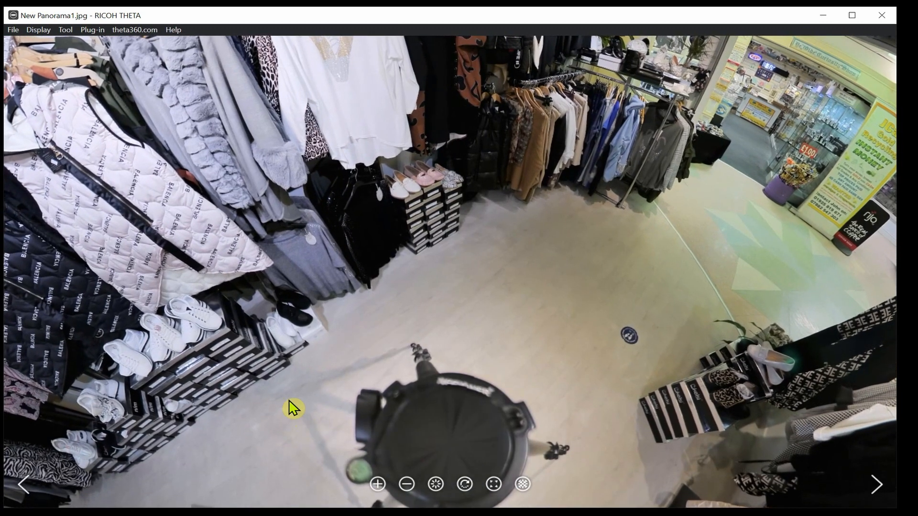
left_click_drag(293, 408, 596, 327)
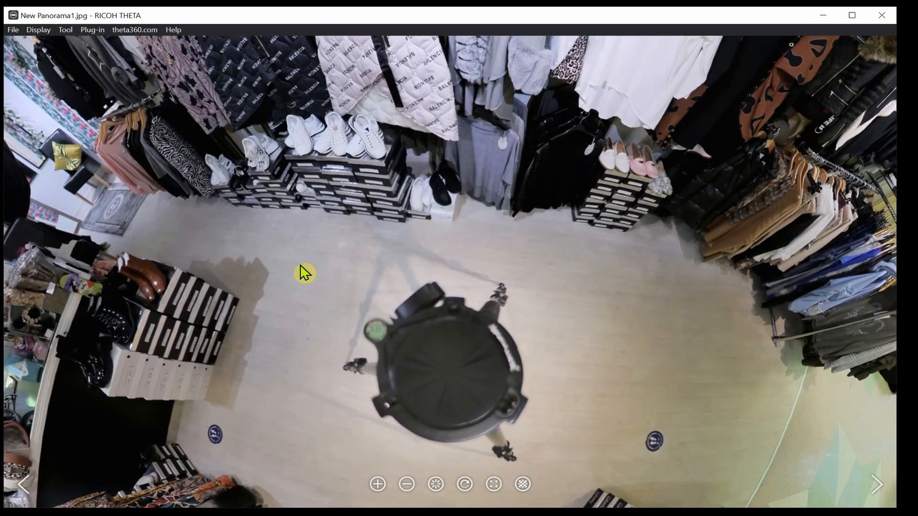
left_click_drag(301, 272, 607, 323)
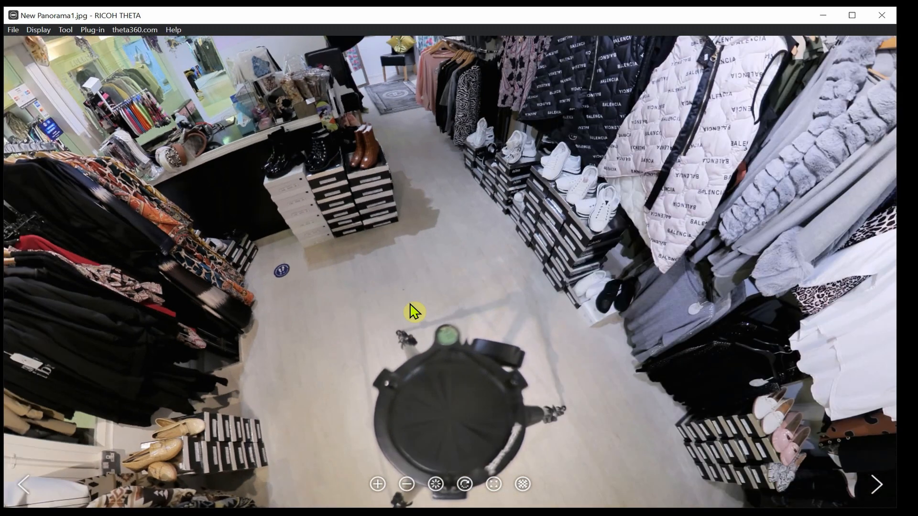
left_click_drag(413, 311, 517, 300)
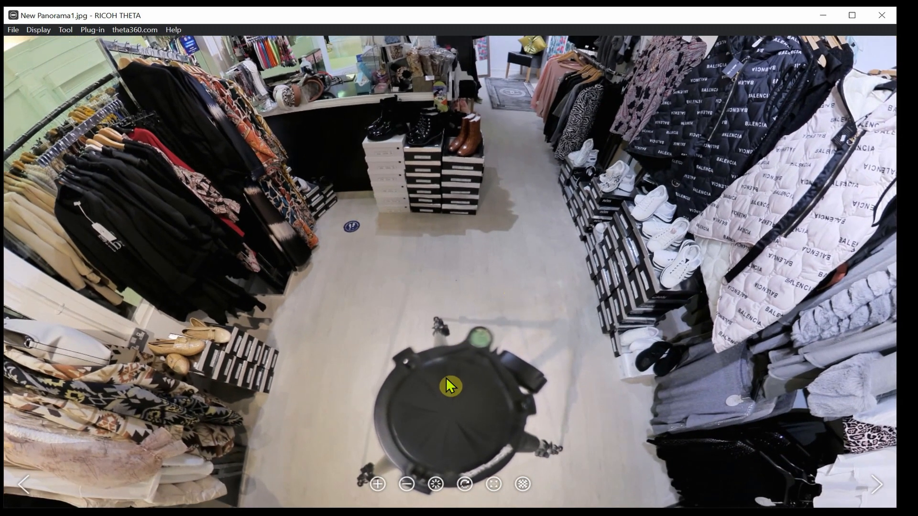
scroll(443, 354, "up", 5)
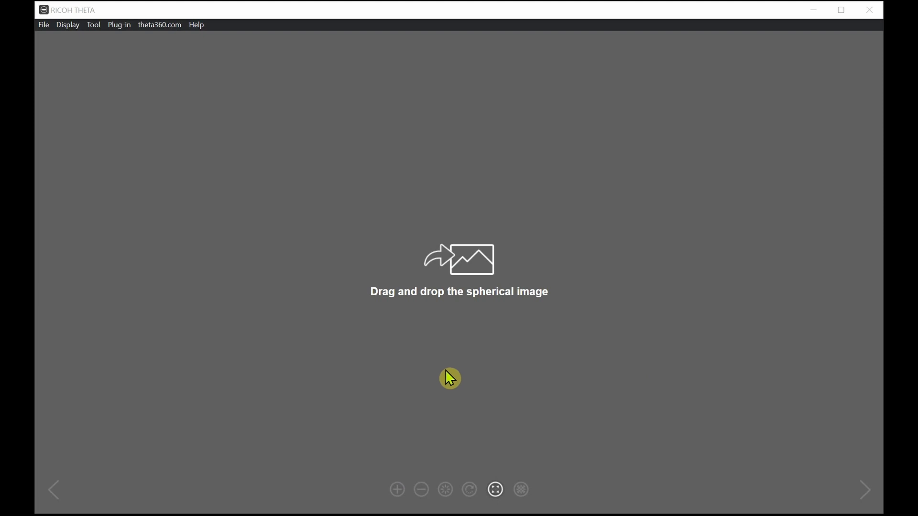
Step: Open New Panorama2.jpg from the panoshop folder
left_click(43, 27)
left_click(50, 38)
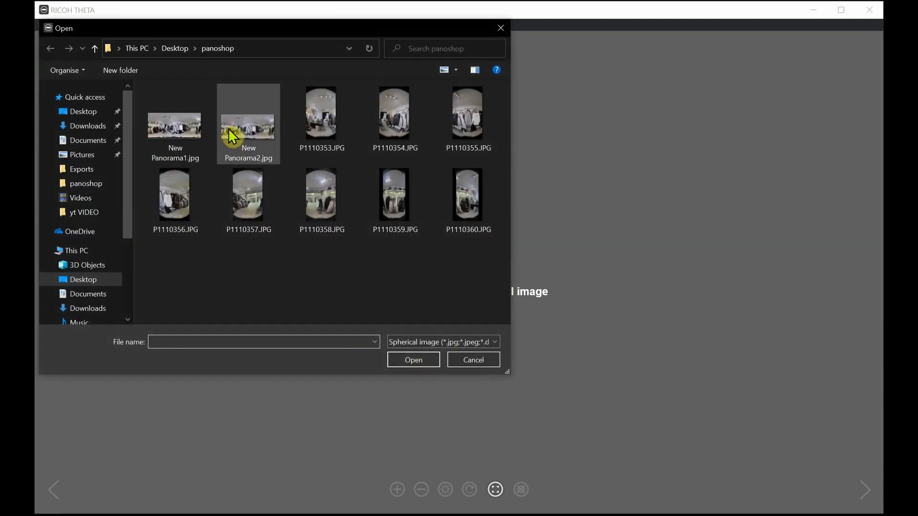
left_click(256, 127)
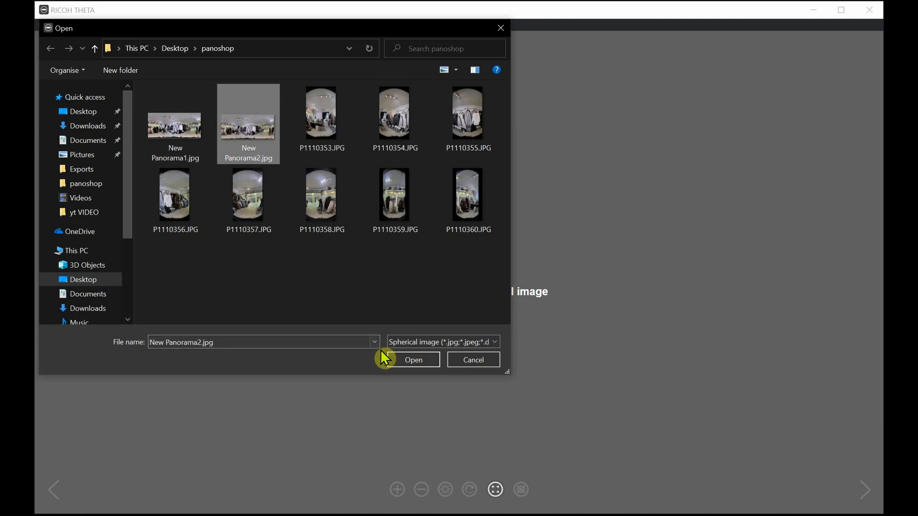
left_click(409, 361)
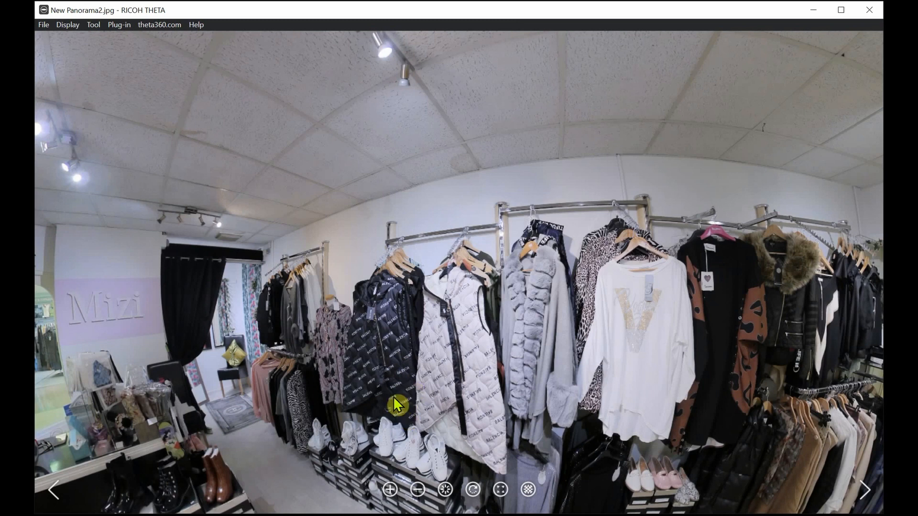
Step: Inspect the tripod and the surrounding floor of New Panorama2.jpg from directly above, both close up and from farther out
left_click_drag(396, 405, 526, 248)
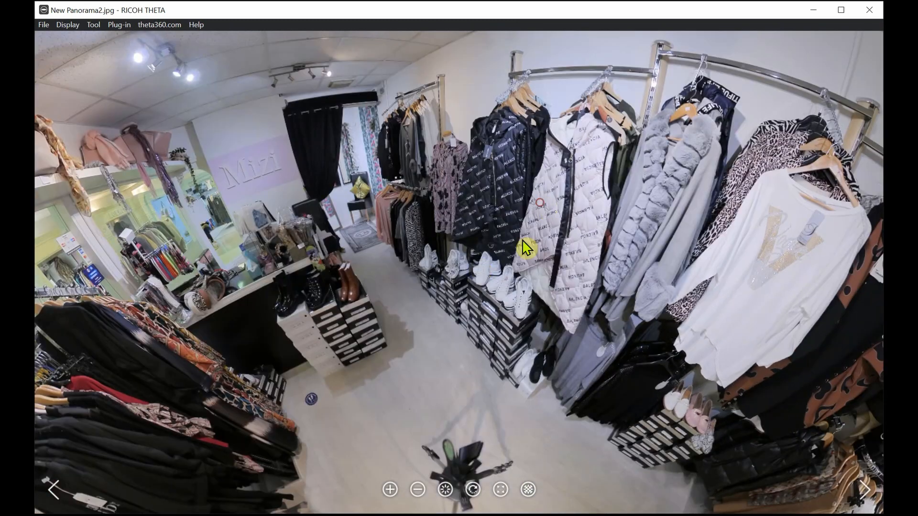
left_click_drag(393, 403, 545, 174)
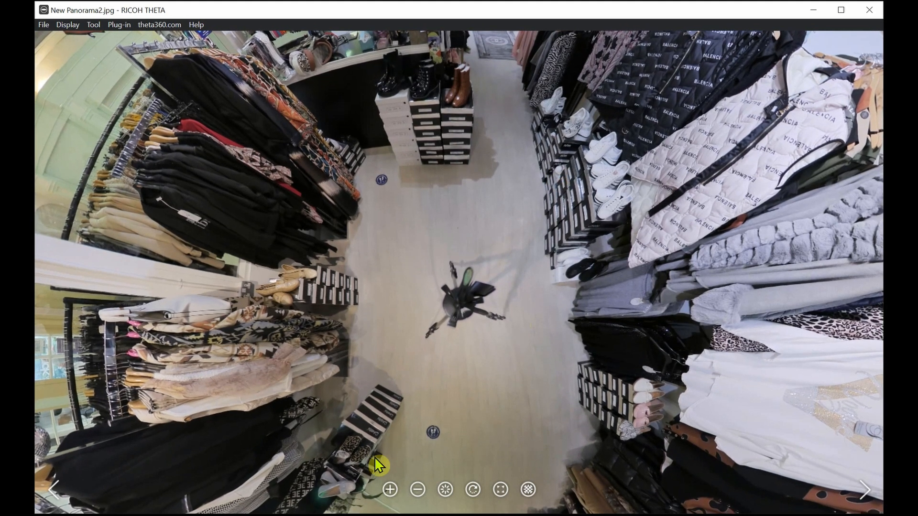
left_click(390, 489)
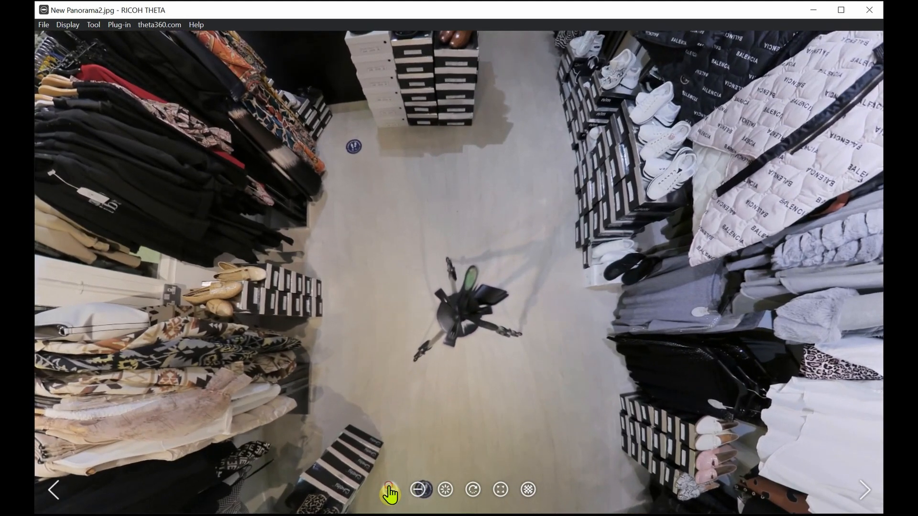
left_click(390, 489)
left_click_drag(390, 408, 397, 54)
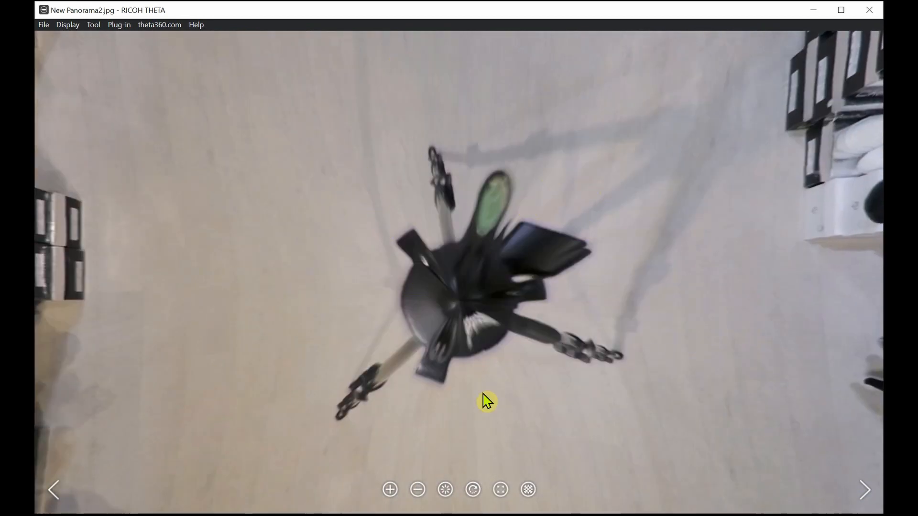
left_click(418, 490)
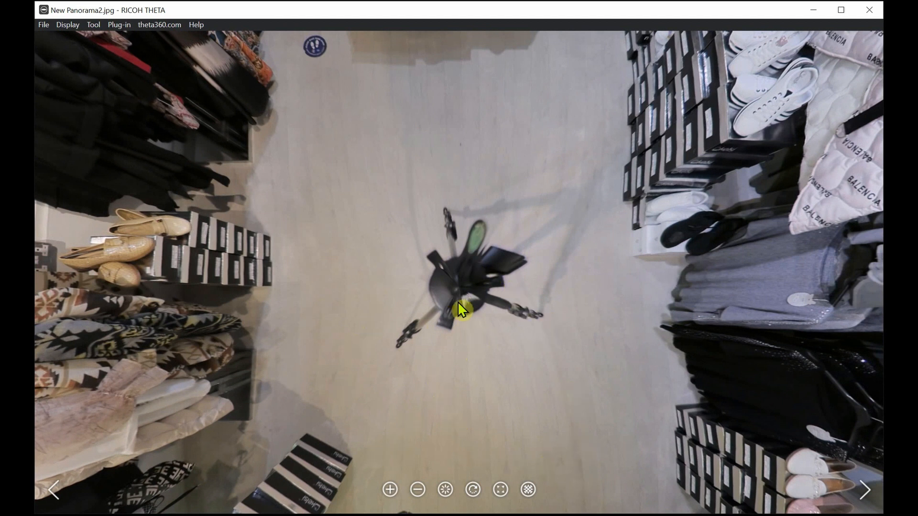
left_click_drag(459, 166, 571, 279)
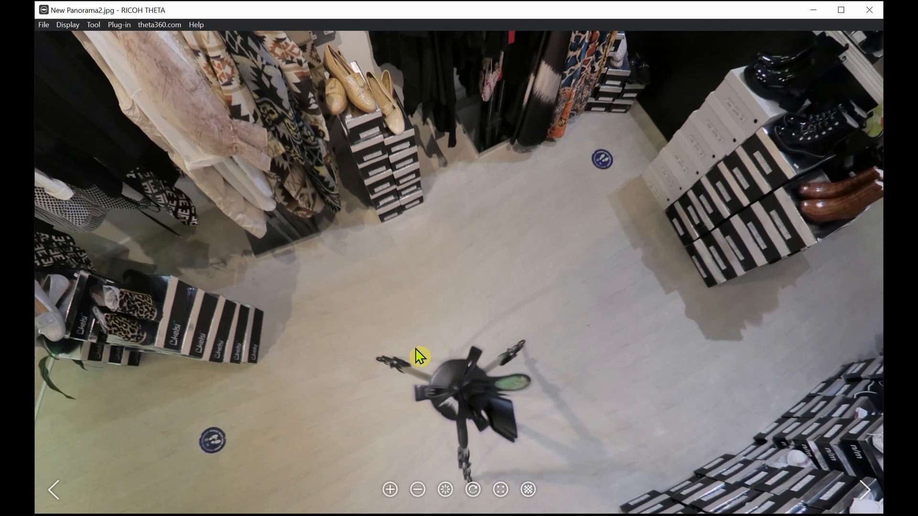
left_click_drag(420, 356, 412, 289)
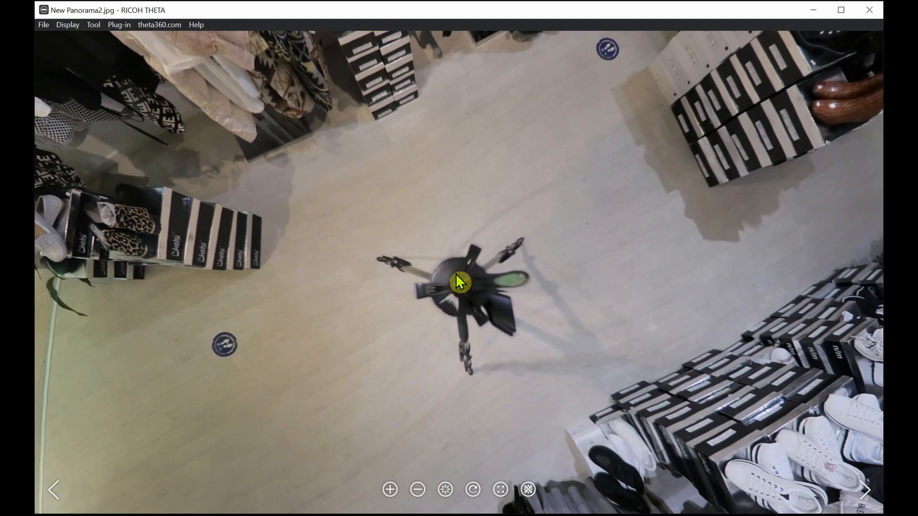
Step: Examine the second panorama from the floor up to the ceiling lights and back down past the handbag shelf
left_click_drag(401, 168, 403, 416)
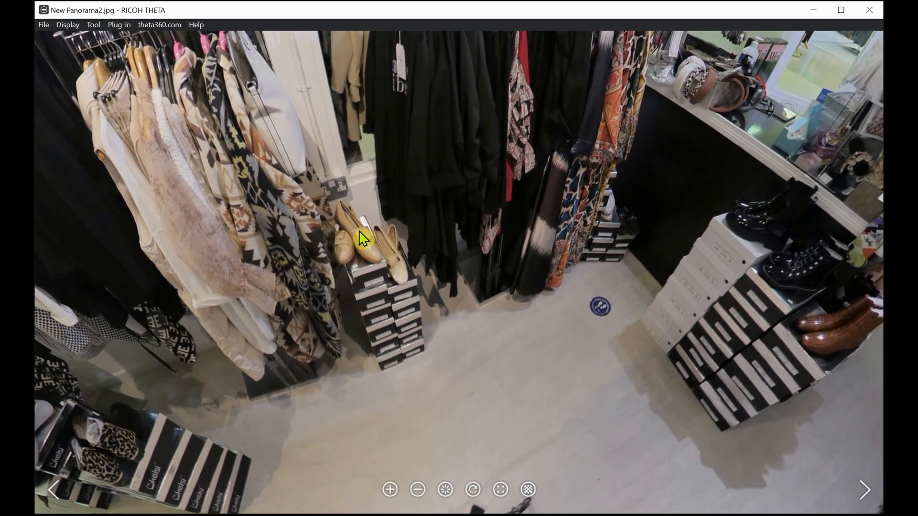
left_click_drag(365, 235, 397, 368)
left_click_drag(432, 265, 406, 391)
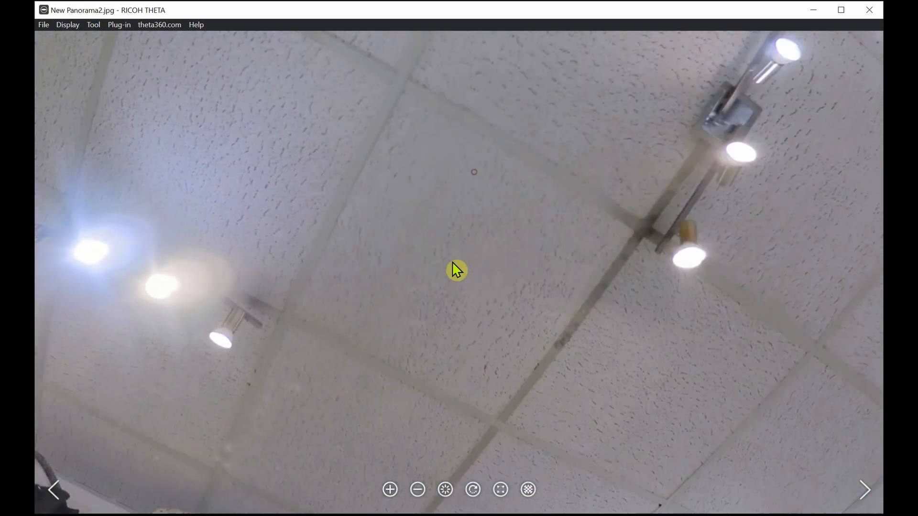
left_click_drag(454, 270, 385, 508)
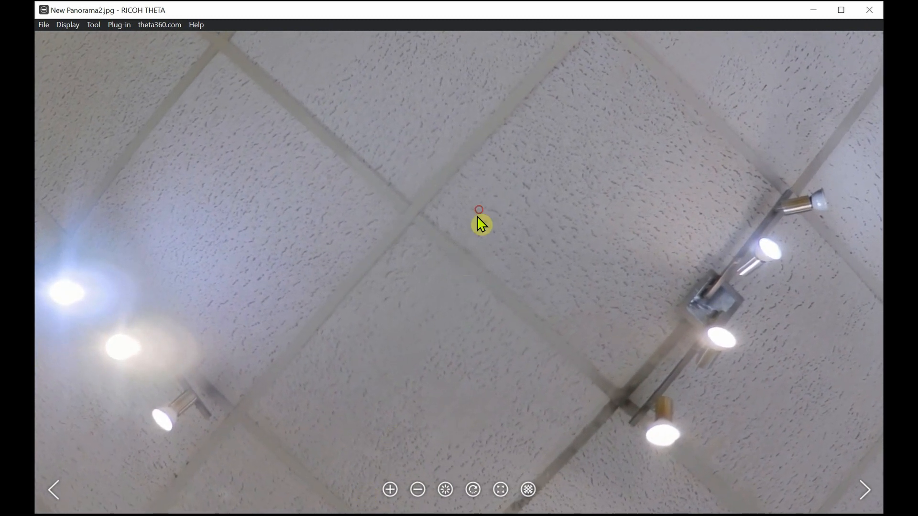
left_click_drag(449, 305, 518, 92)
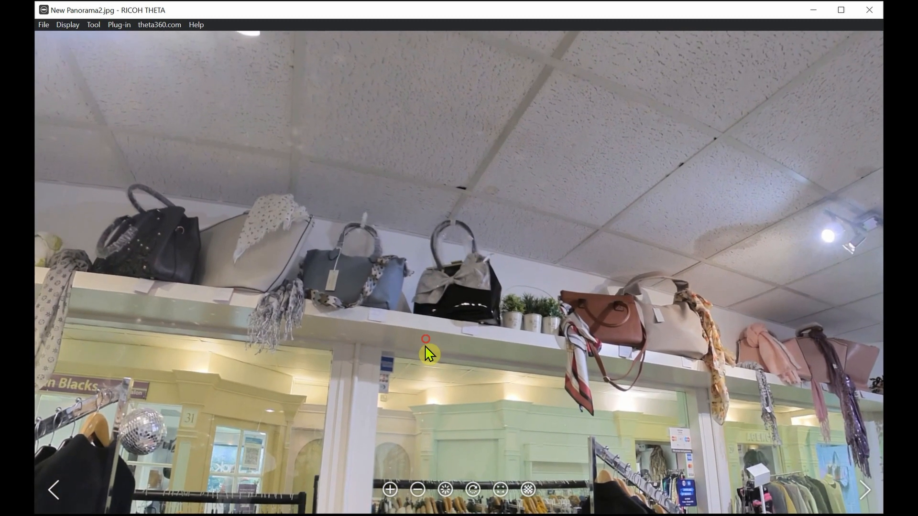
left_click_drag(428, 353, 466, 112)
left_click_drag(454, 325, 465, 92)
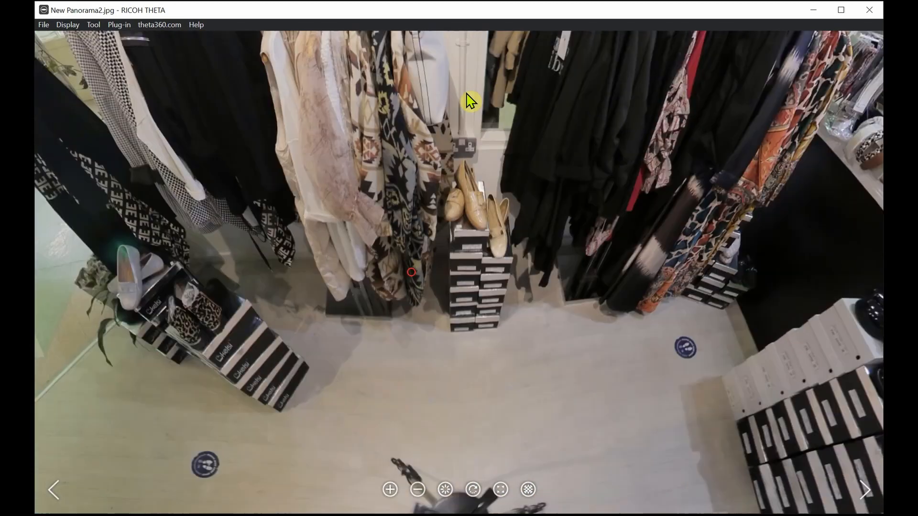
left_click_drag(442, 287, 446, 81)
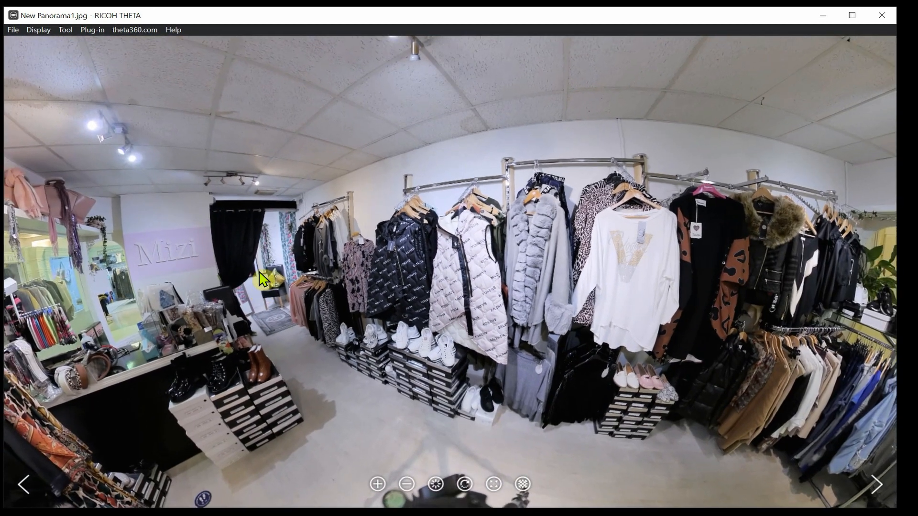
Step: Inspect the ceiling tiles and spotlights of New Panorama1.jpg up close, from the clothes wall across to the handbag shelf
left_click_drag(346, 200, 485, 277)
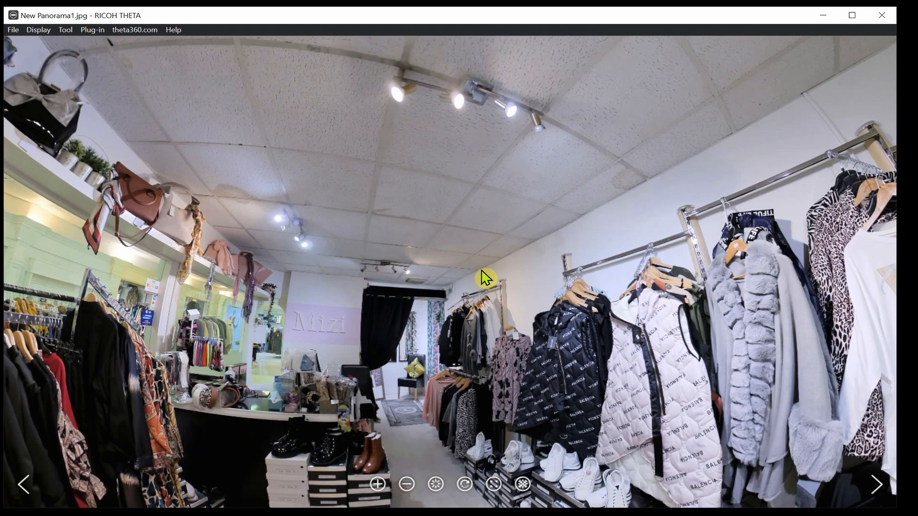
scroll(482, 271, "up", 5)
left_click_drag(720, 152, 562, 263)
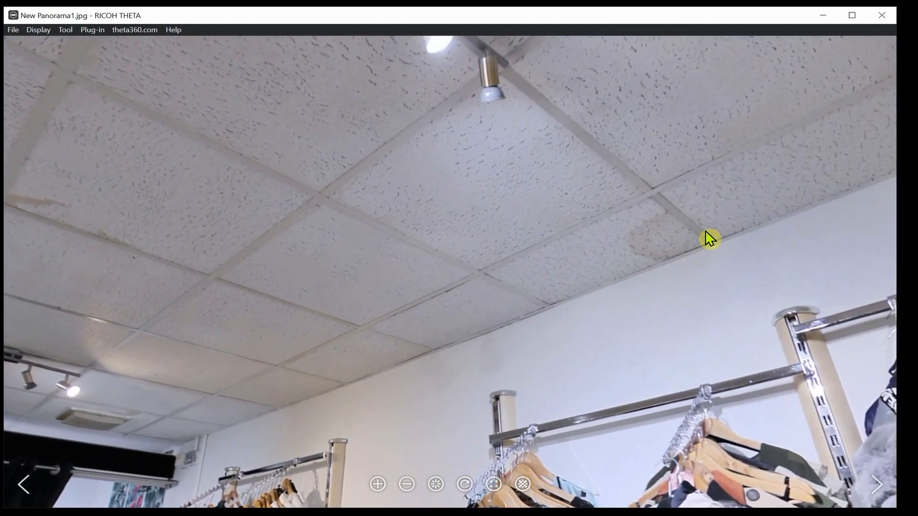
left_click_drag(252, 239, 355, 207)
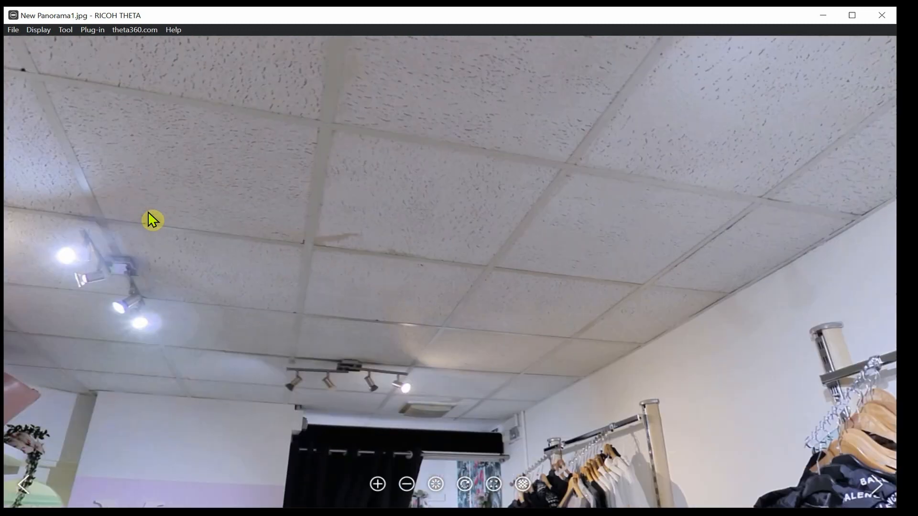
left_click_drag(152, 220, 471, 217)
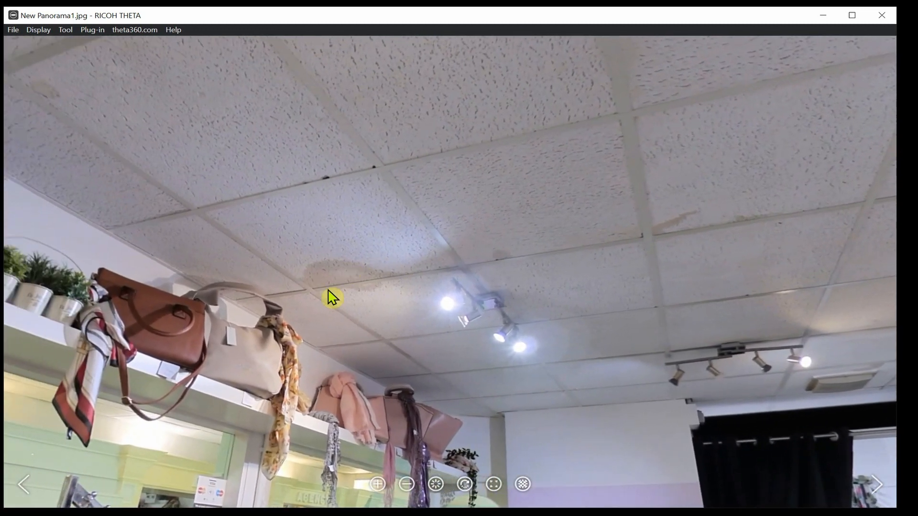
Step: Follow the handbag shelf above the shop windows towards the entrance to check the stitching
left_click_drag(288, 283, 495, 253)
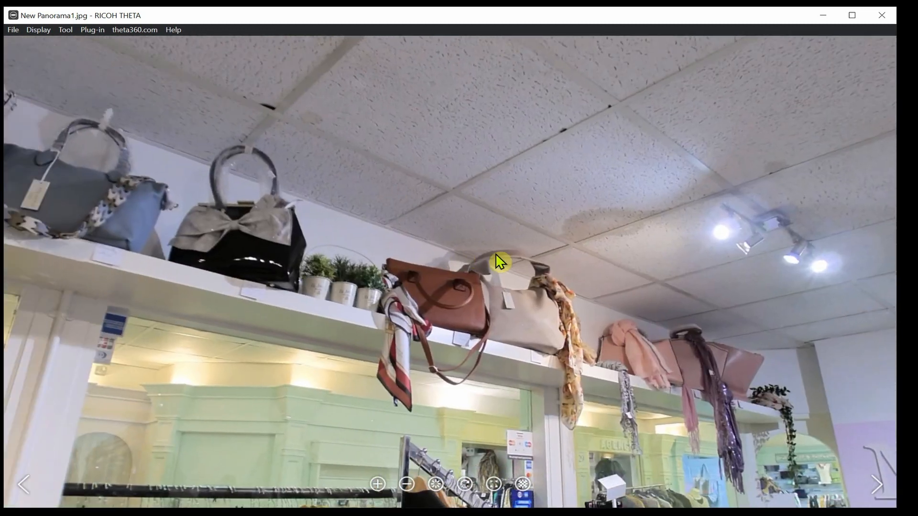
left_click_drag(301, 276, 387, 237)
left_click_drag(207, 343, 347, 304)
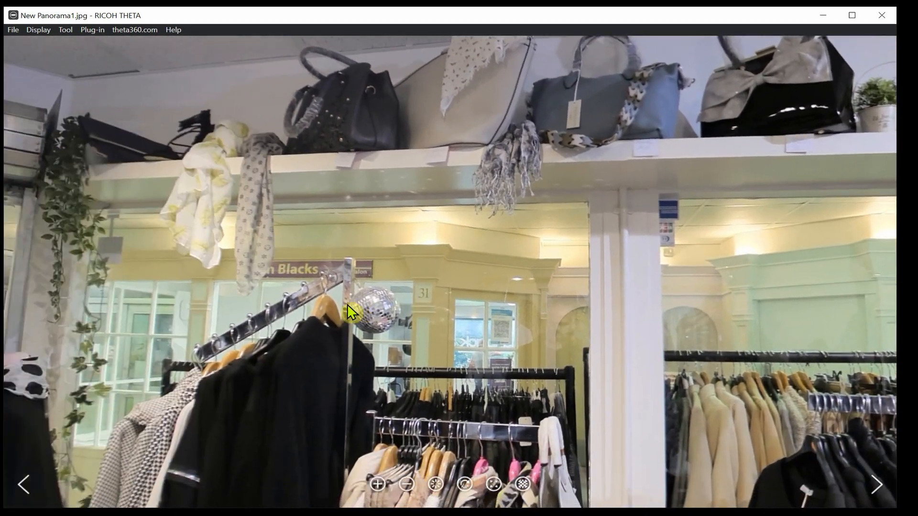
left_click_drag(188, 350, 288, 317)
Step: Look down from the entrance floor to the tripod and examine it from directly above
left_click_drag(249, 413, 349, 307)
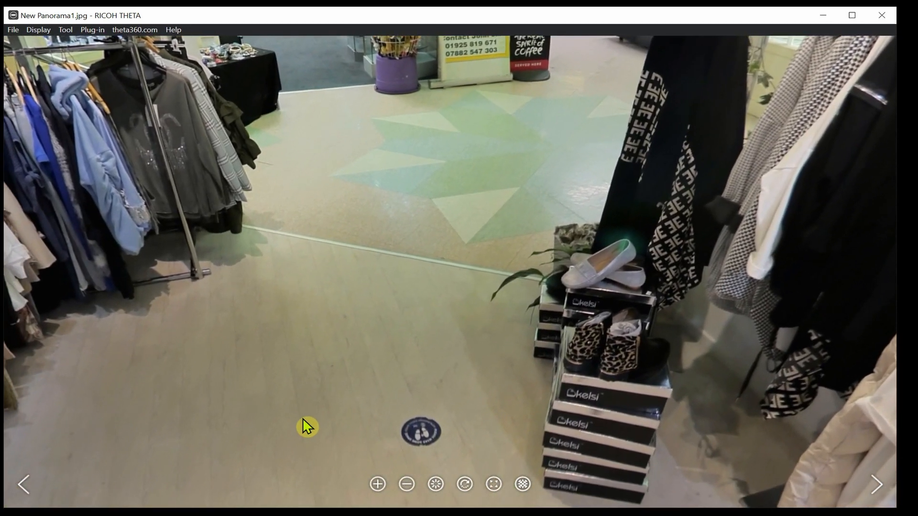
left_click_drag(308, 426, 345, 316)
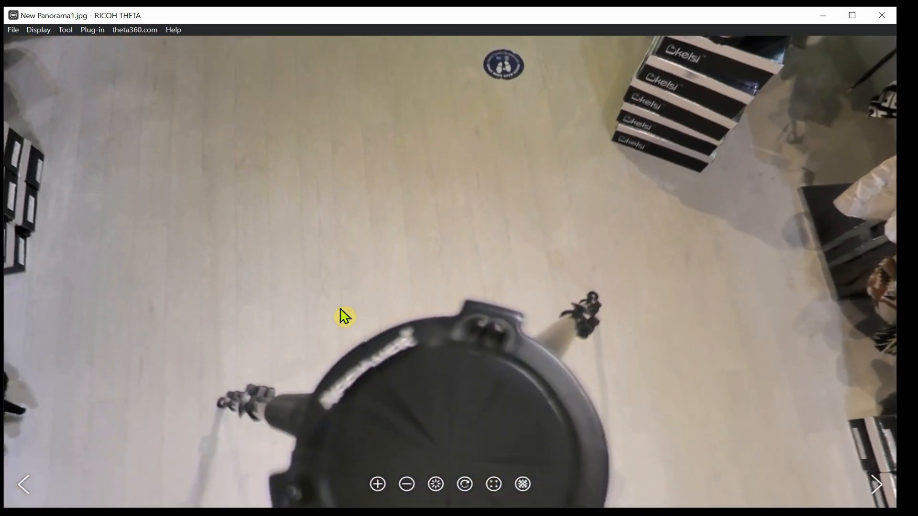
left_click_drag(328, 354, 349, 258)
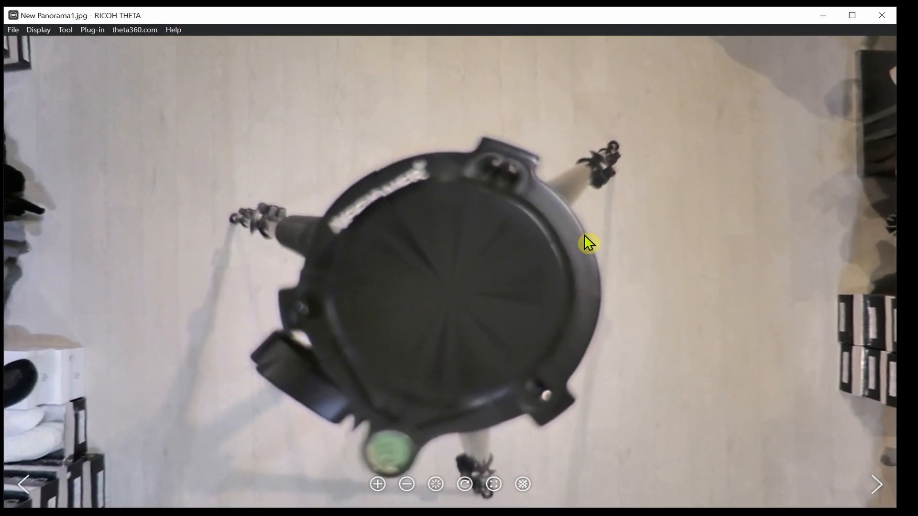
Step: View New Panorama1.jpg as a complete sphere and turn it to the clothes wall with the ceiling above
scroll(617, 233, "down", 5)
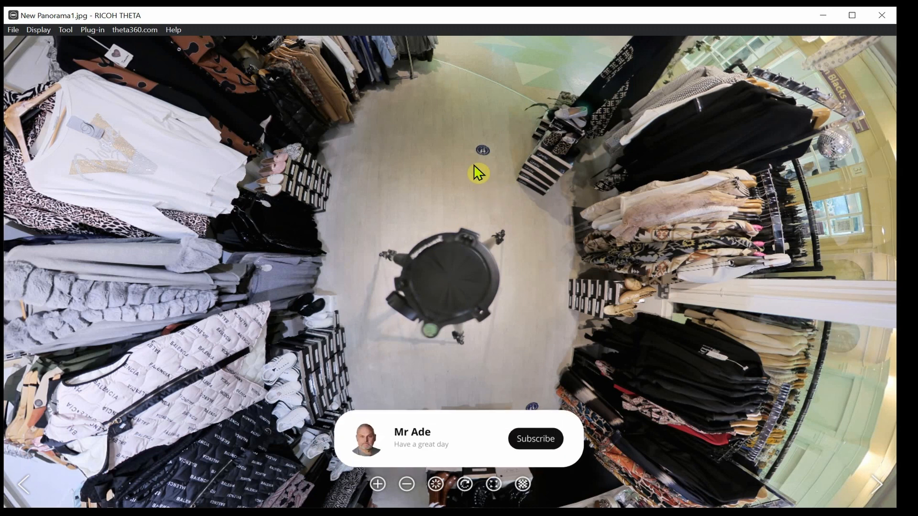
scroll(478, 172, "down", 3)
scroll(476, 173, "down", 3)
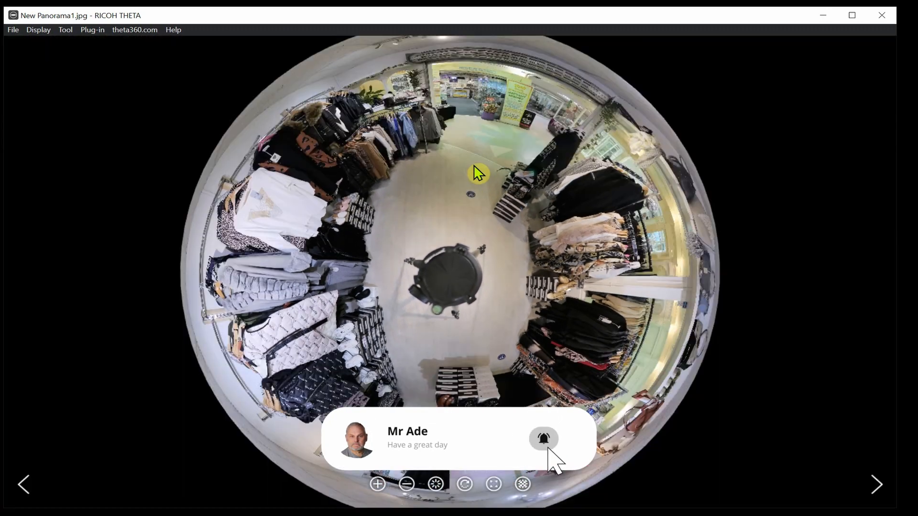
left_click_drag(493, 149, 435, 224)
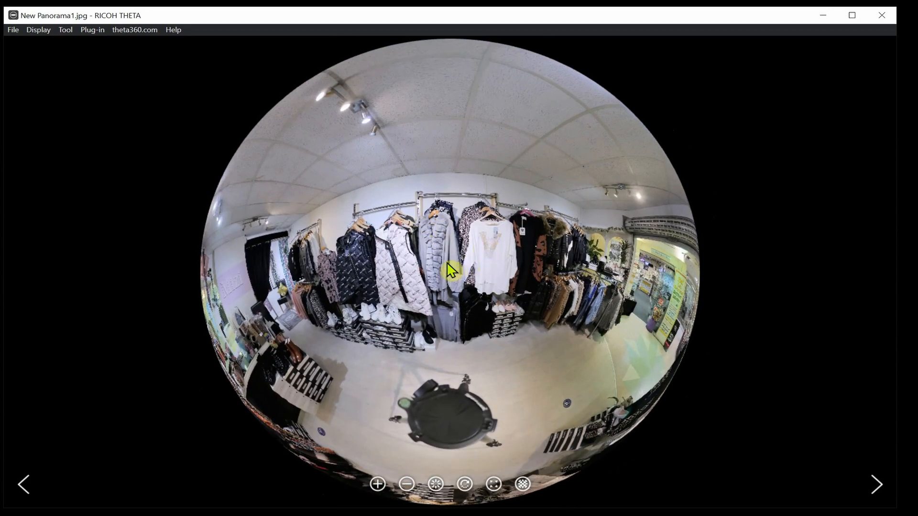
left_click_drag(427, 275, 465, 248)
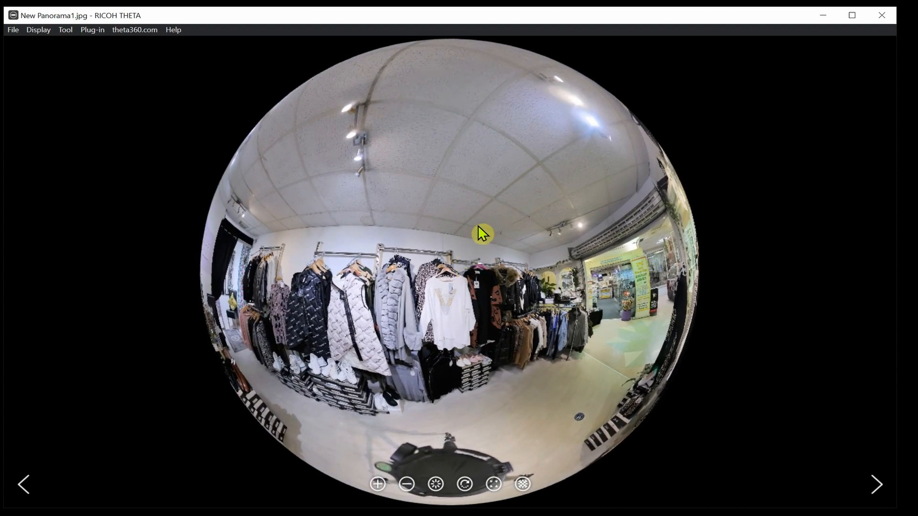